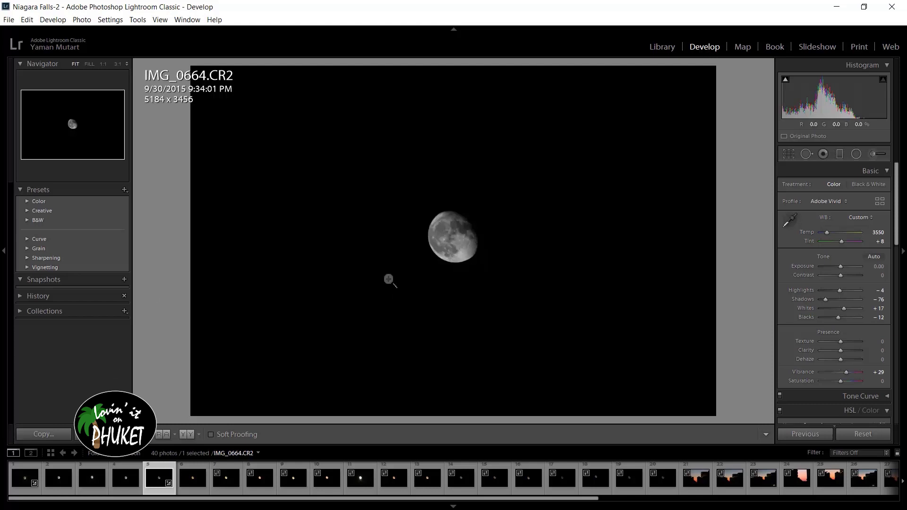
Zoom the moon photo to 1:1 and centre the moon in the view.
click(462, 229)
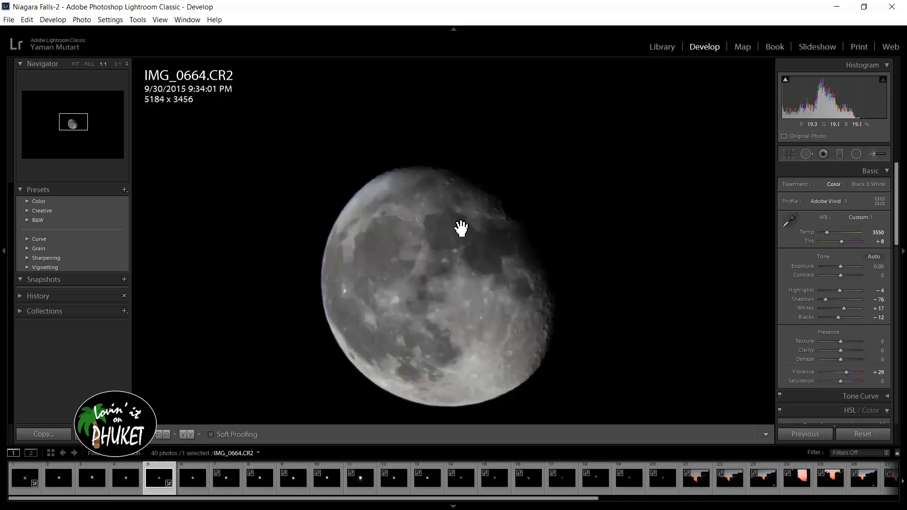
drag(409, 277, 432, 257)
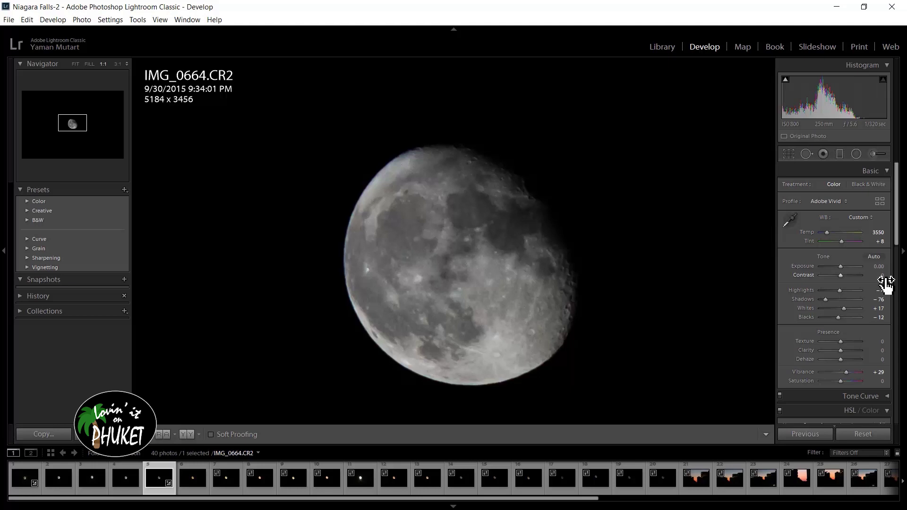
Set Contrast, Clarity and Dehaze to 0.
click(883, 278)
text(0)
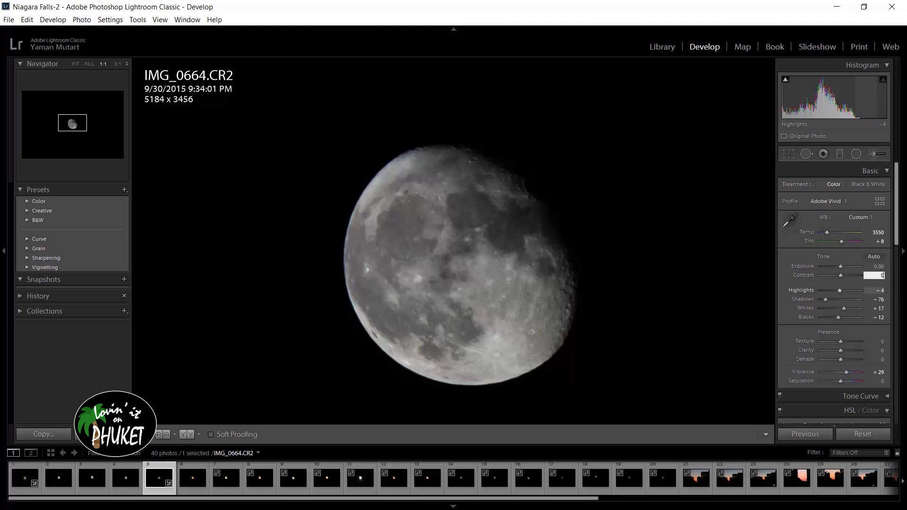
click(883, 351)
click(882, 359)
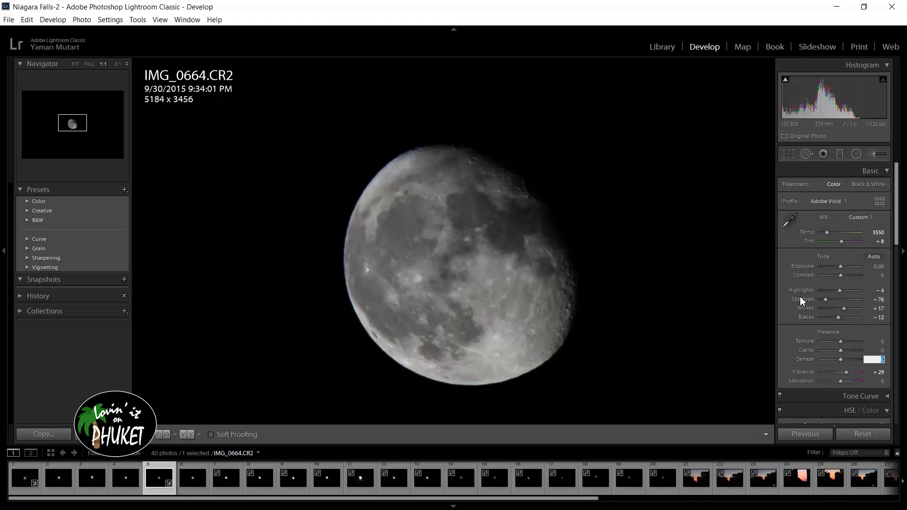
In Detail, set Sharpening Amount and Luminance noise reduction to 0.
drag(898, 200, 898, 319)
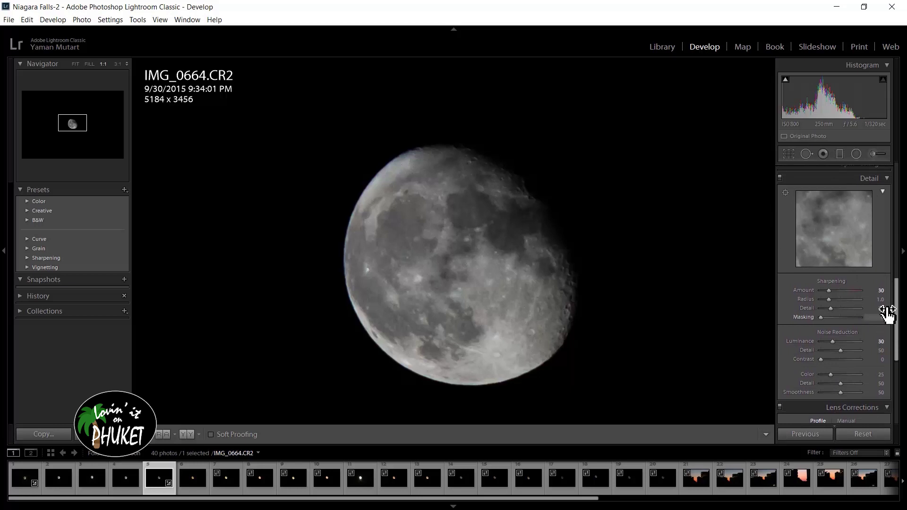
click(882, 291)
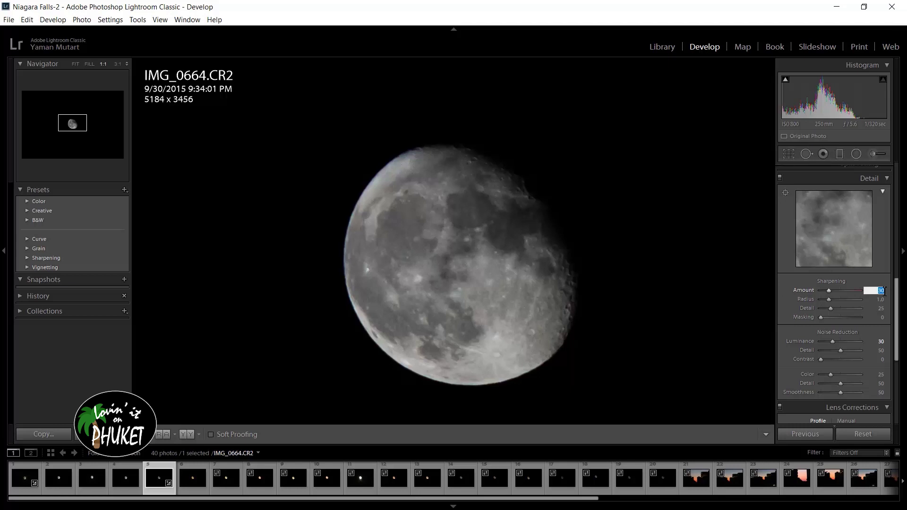
text(0)
key(Return)
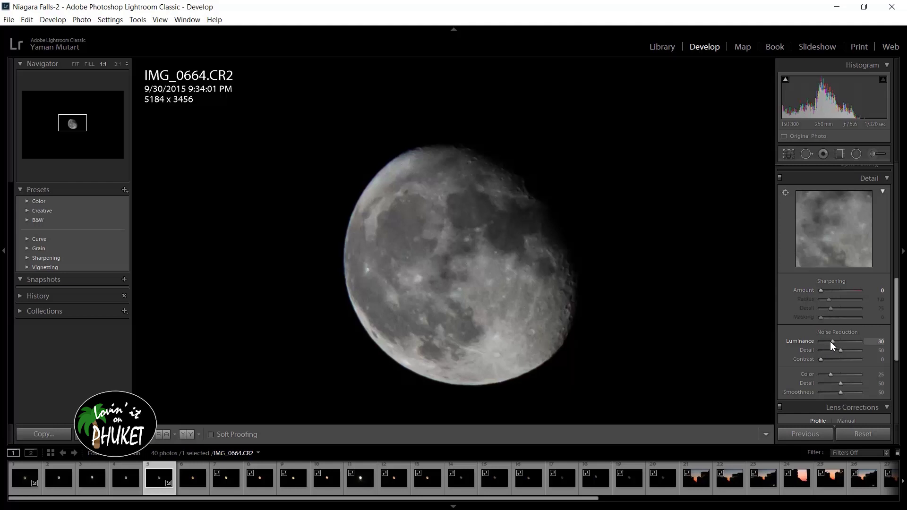
drag(832, 342, 807, 350)
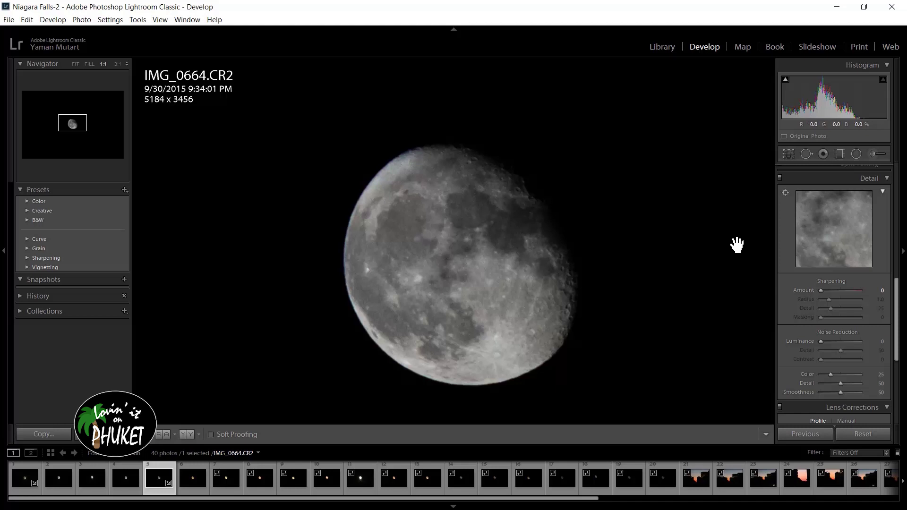
scroll(831, 203, up, 10)
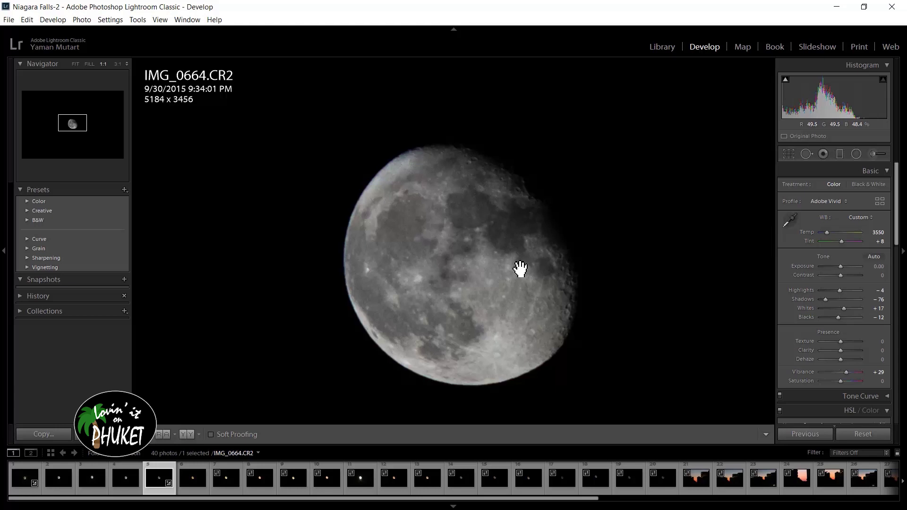
Fit the whole moon photo in view and use Photo > Edit In for Photoshop.
click(75, 64)
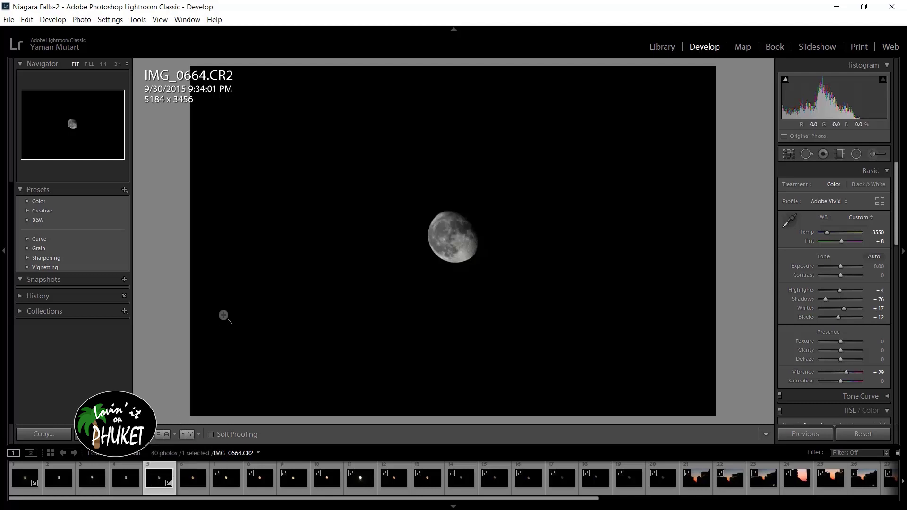
click(84, 21)
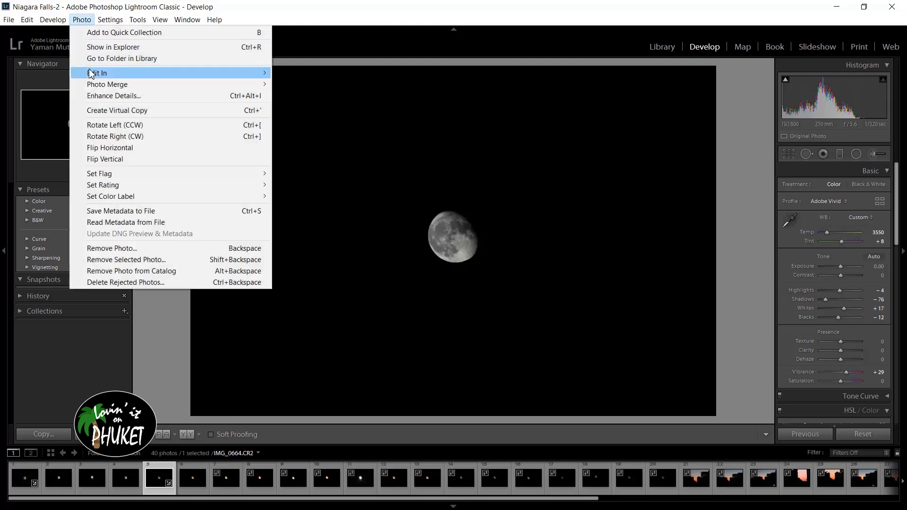
mouse_move(91, 75)
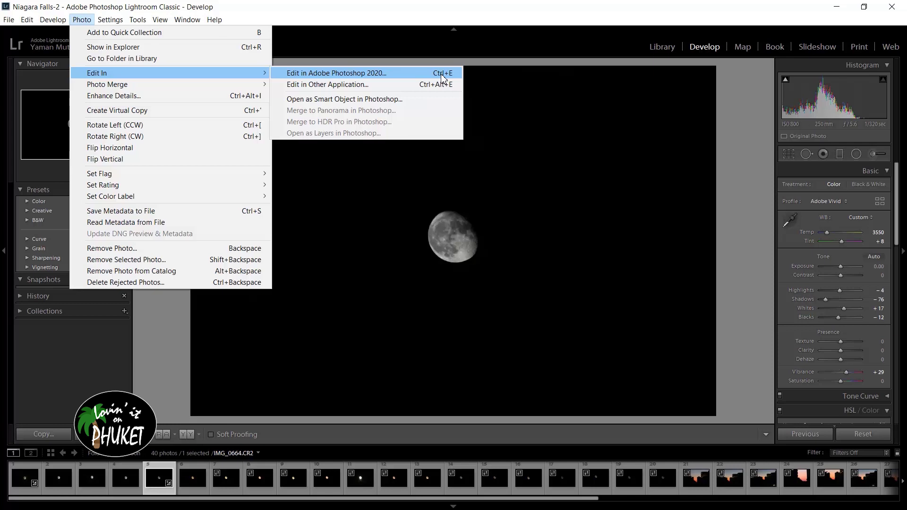
click(418, 7)
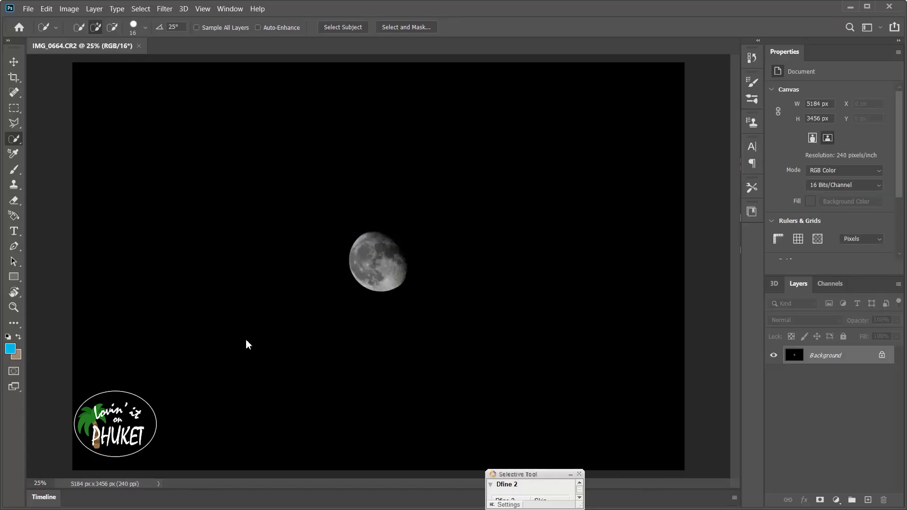
Close the Dfine 2 panel, zoom in on the moon, then return to 100%.
click(580, 475)
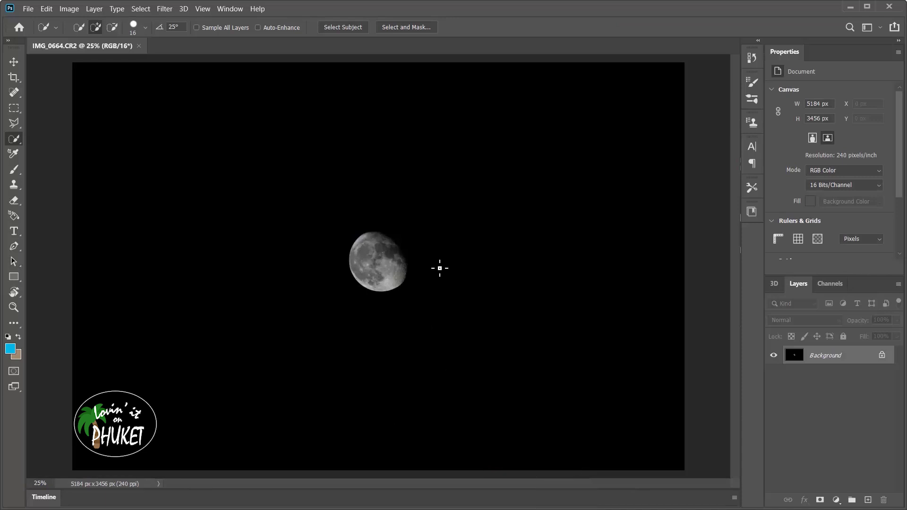
key(v)
scroll(382, 265, up, 5)
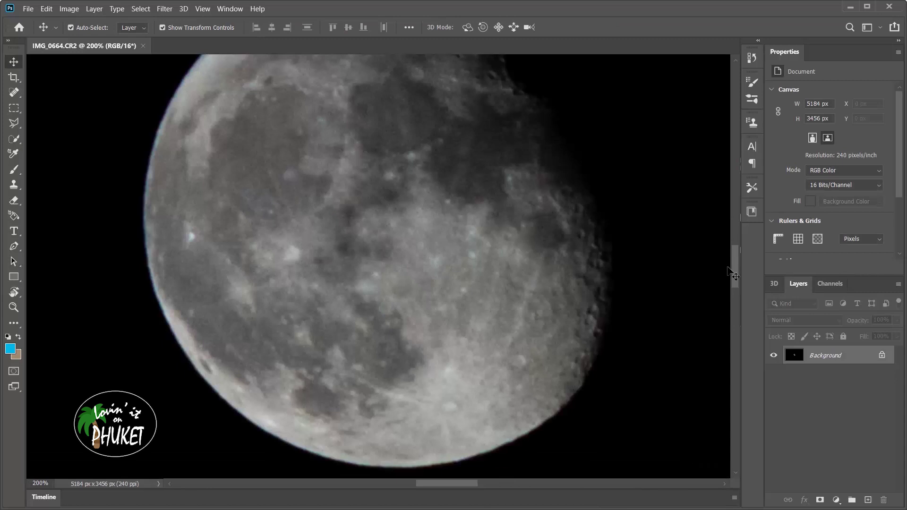
drag(737, 278, 736, 272)
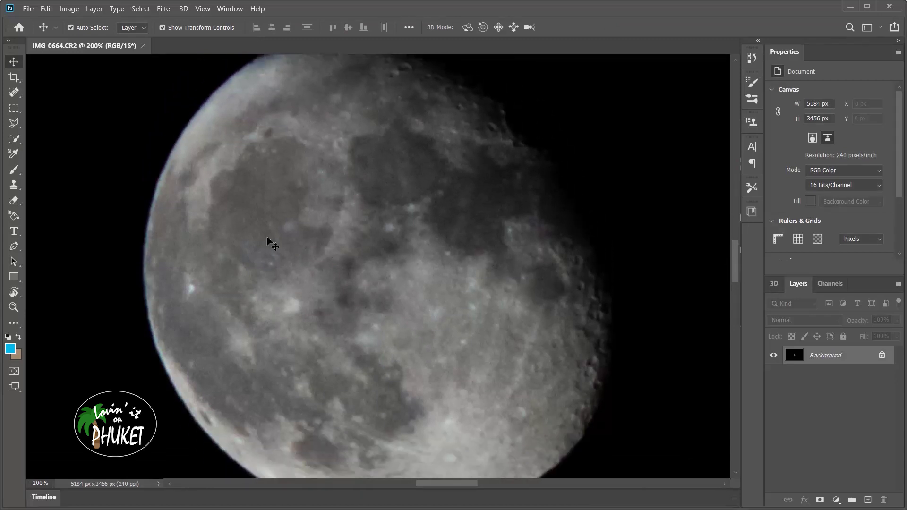
key(ctrl+minus)
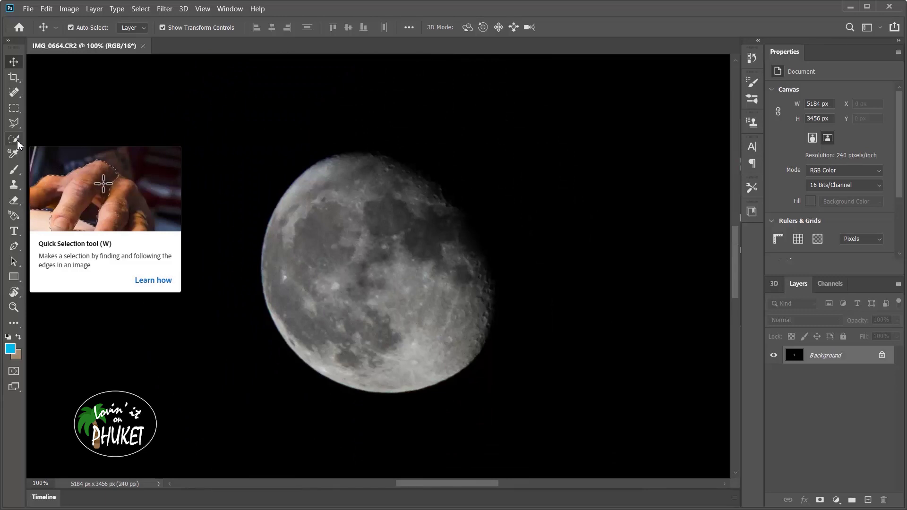
Choose the Quick Selection tool and show the extra hidden tools list.
click(18, 142)
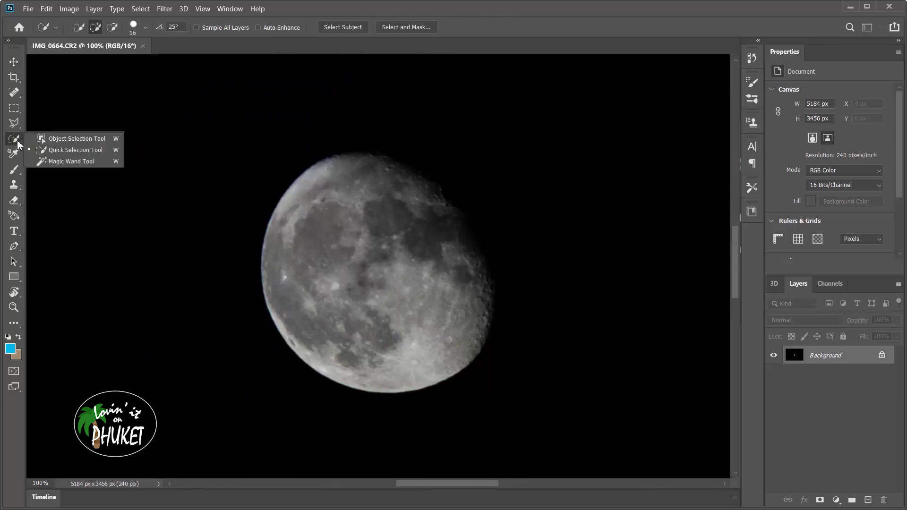
click(51, 151)
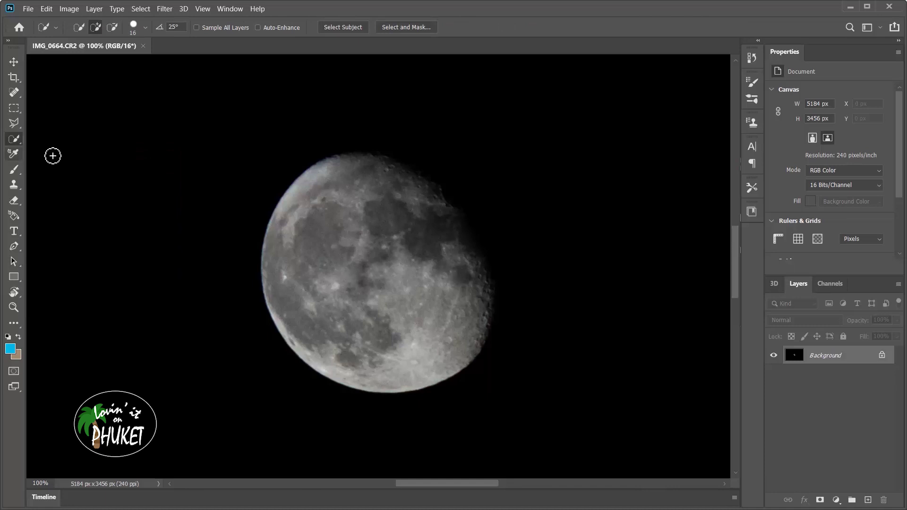
click(13, 327)
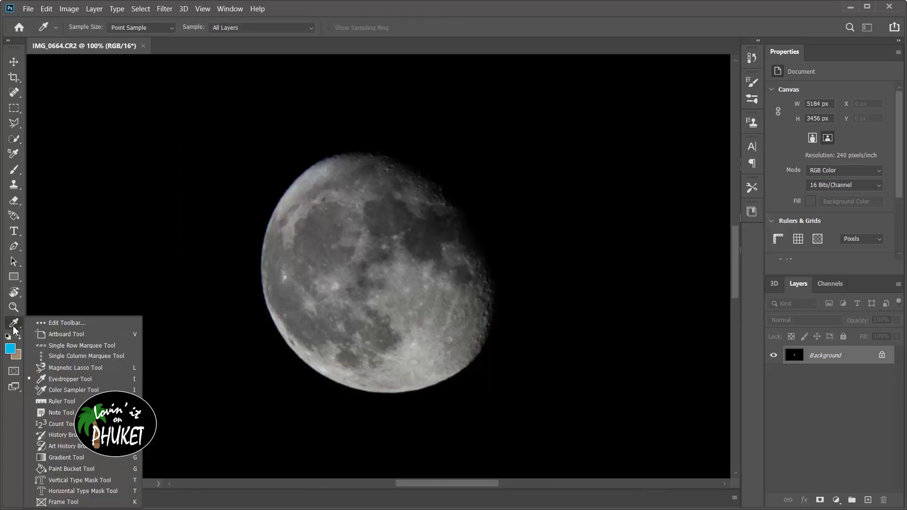
In Edit Toolbar, drag the Gradient Tool from Extra Tools into the Toolbar list.
click(88, 325)
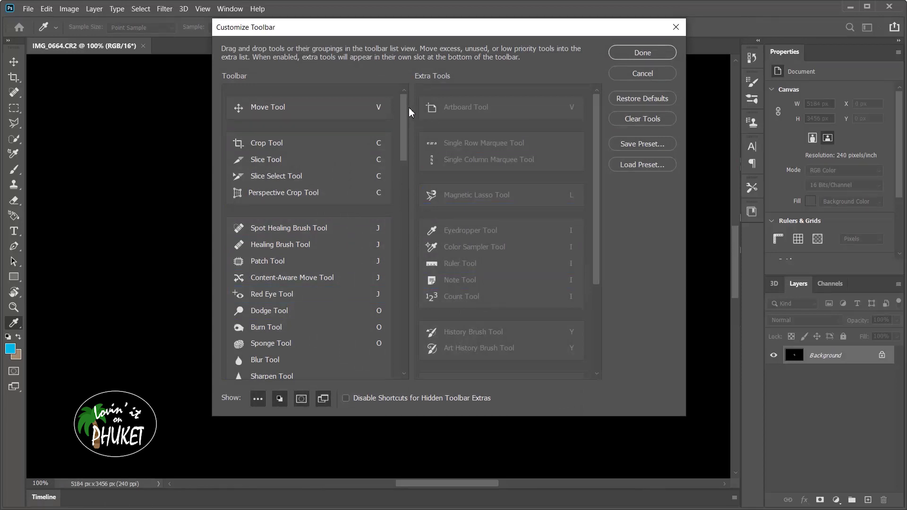
drag(407, 113, 409, 185)
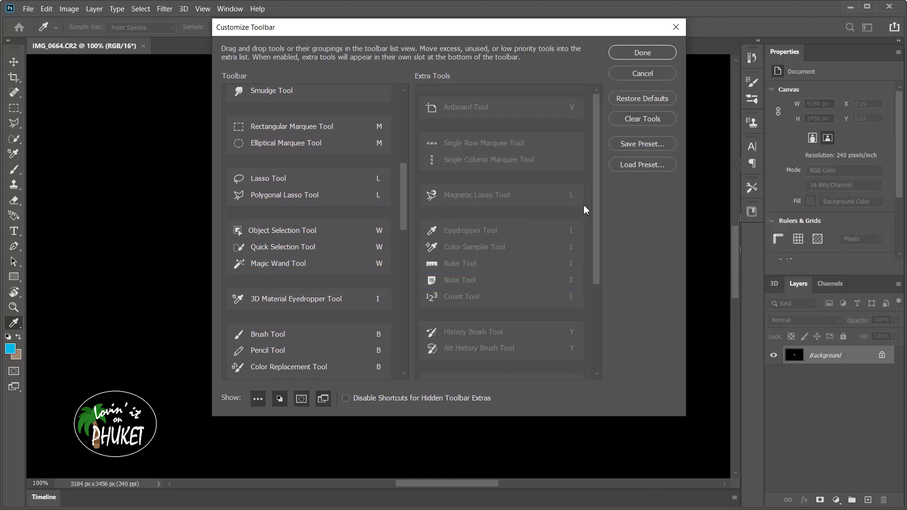
drag(596, 202, 591, 291)
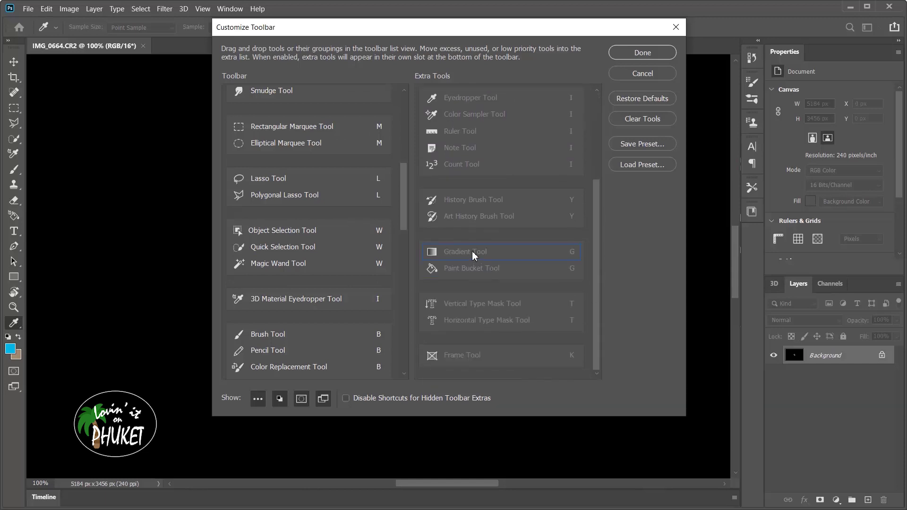
mouse_move(474, 255)
mouse_down()
mouse_move(402, 253)
mouse_move(284, 282)
mouse_move(320, 264)
mouse_move(455, 247)
mouse_move(482, 254)
mouse_up()
Confirm the toolbar, paint a Quick Selection across the moon and zoom to 200%.
click(647, 56)
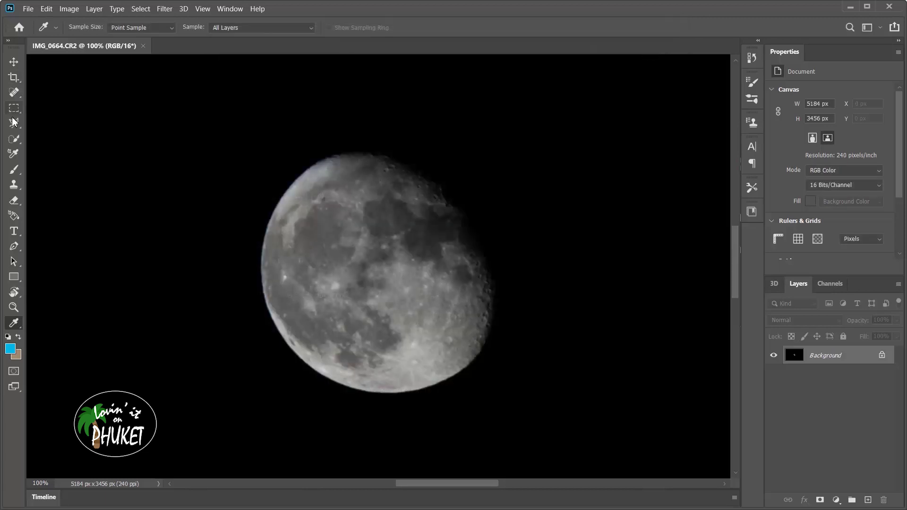
click(13, 140)
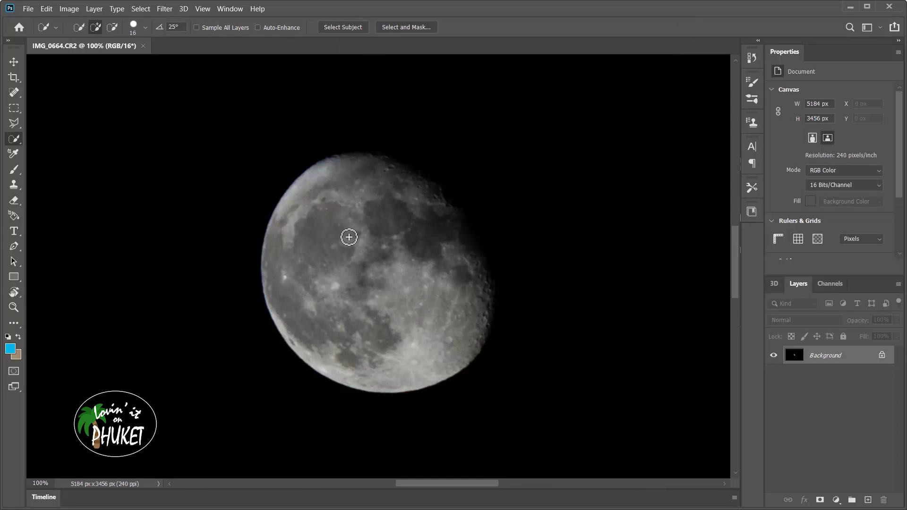
mouse_move(383, 169)
mouse_down()
mouse_move(345, 170)
mouse_move(300, 199)
mouse_move(284, 227)
mouse_move(280, 275)
mouse_move(292, 292)
mouse_move(339, 297)
mouse_move(430, 258)
mouse_move(422, 204)
mouse_move(442, 195)
mouse_move(456, 249)
mouse_move(489, 290)
mouse_move(492, 317)
mouse_move(476, 362)
mouse_move(407, 390)
mouse_move(458, 380)
mouse_up()
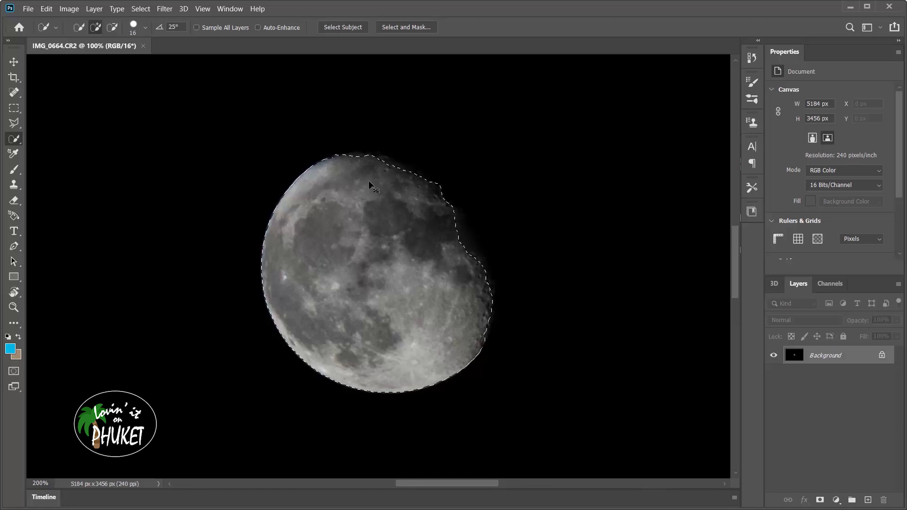
key(ctrl+plus)
key(ctrl+plus)
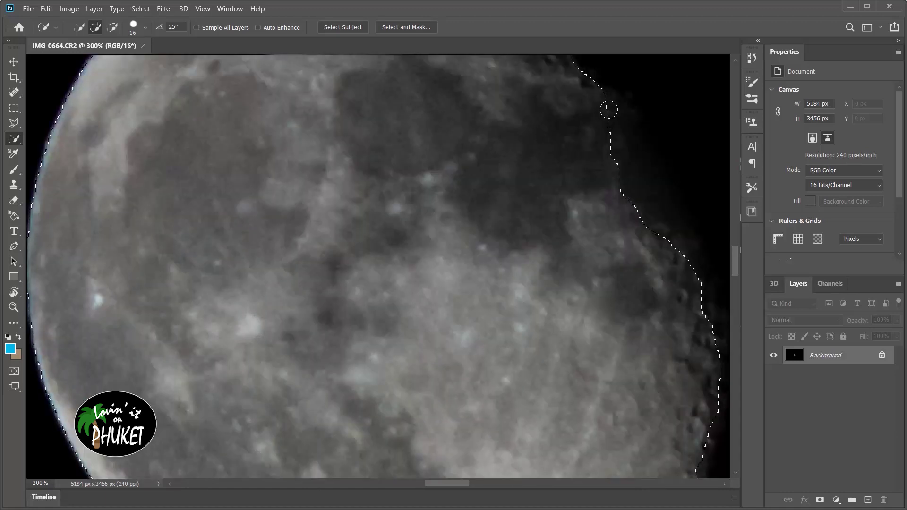
Extend the selection out to the moon's upper-right and lower-right edges.
mouse_move(611, 121)
mouse_down()
mouse_move(640, 209)
mouse_move(678, 244)
mouse_move(684, 271)
mouse_move(679, 249)
mouse_up()
scroll(736, 267, down, 1)
scroll(736, 267, down, 3)
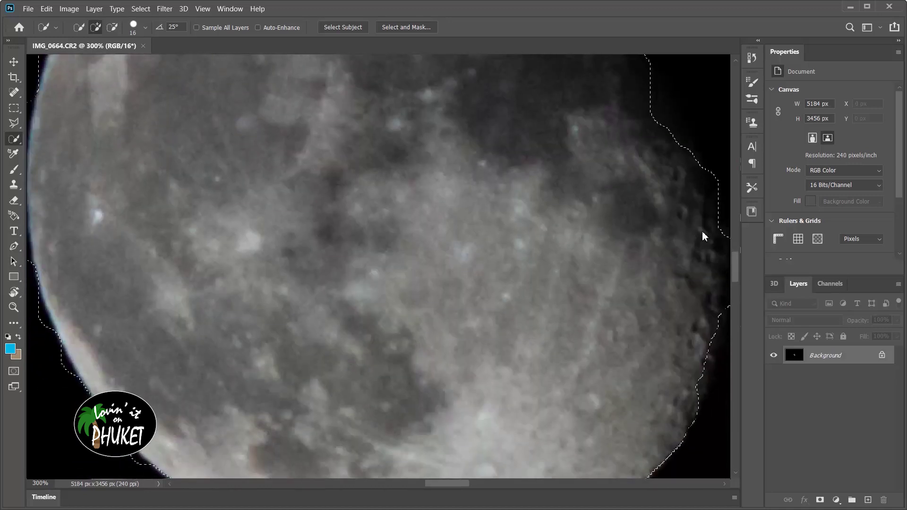
mouse_move(699, 216)
mouse_down()
mouse_move(705, 222)
mouse_move(697, 203)
mouse_up()
drag(694, 371, 698, 376)
mouse_move(735, 268)
mouse_down()
mouse_move(736, 289)
mouse_move(735, 241)
mouse_move(736, 250)
mouse_up()
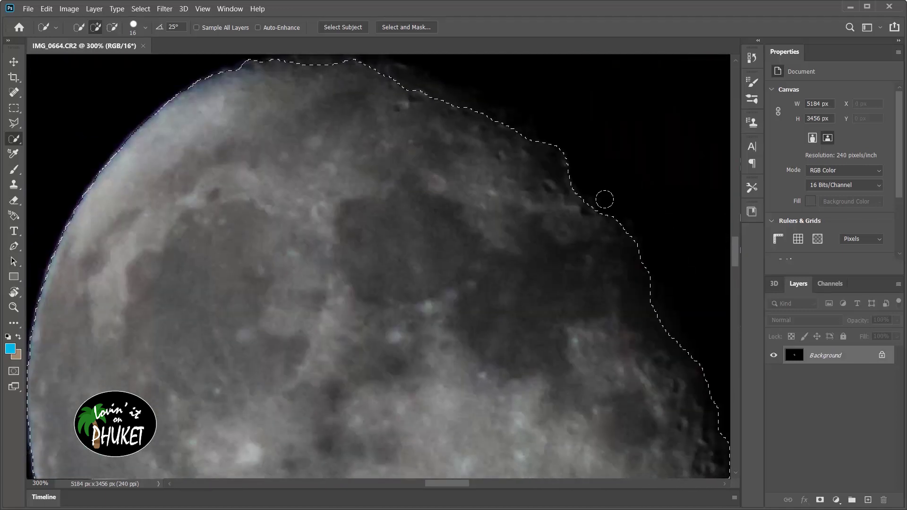
Subtract the excess along the right edge, then zoom out to the whole moon.
click(112, 27)
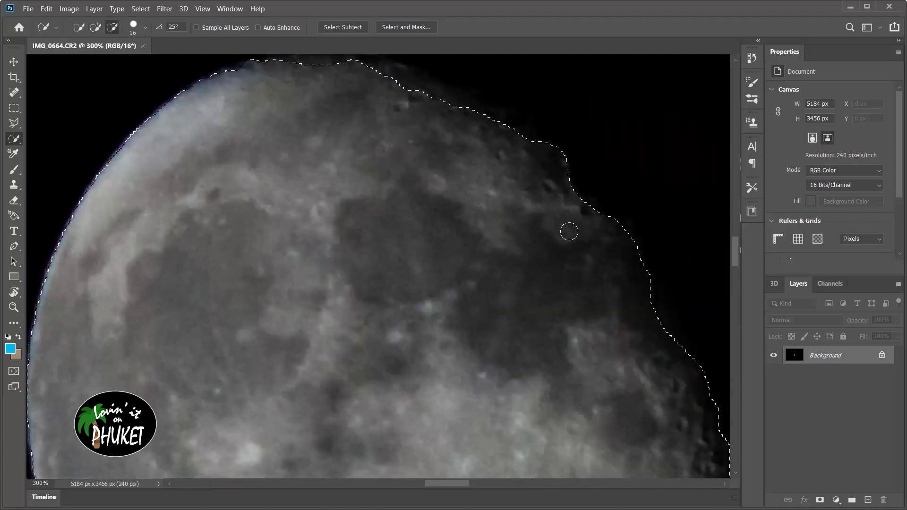
mouse_move(654, 283)
mouse_down()
mouse_move(663, 304)
mouse_move(648, 263)
mouse_move(650, 296)
mouse_move(668, 324)
mouse_move(703, 343)
mouse_up()
scroll(548, 258, up, 5)
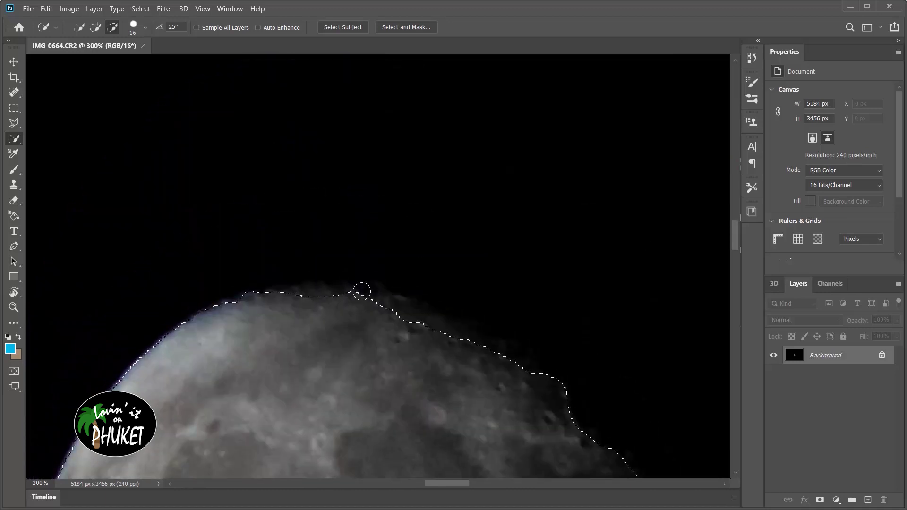
click(96, 28)
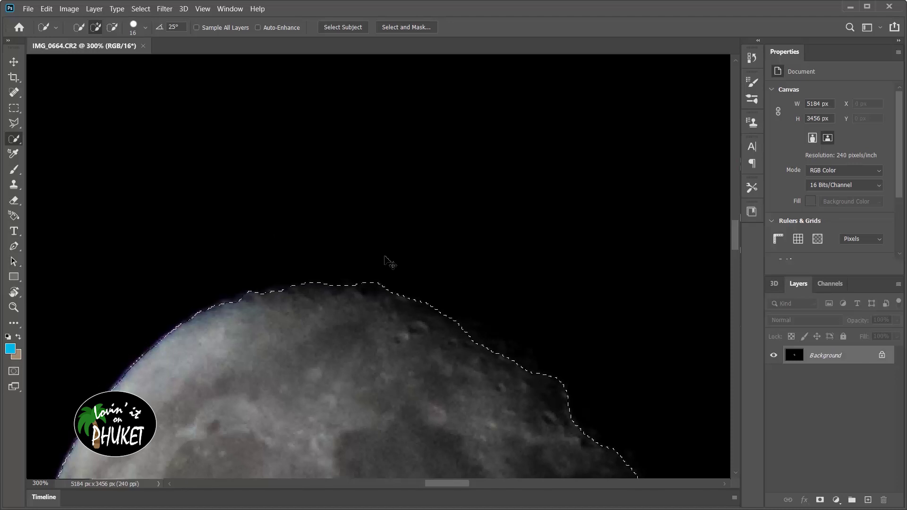
key(ctrl+minus)
key(ctrl+minus)
key(ctrl+minus)
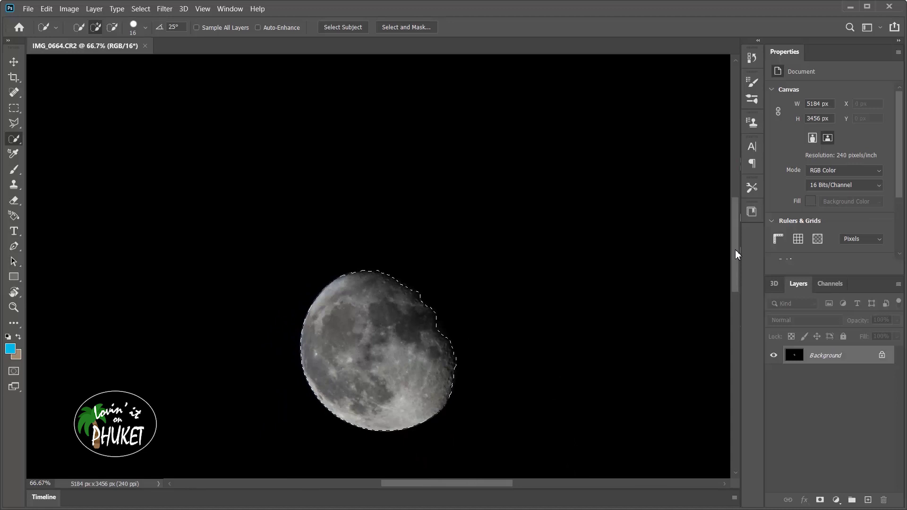
drag(736, 252, 736, 272)
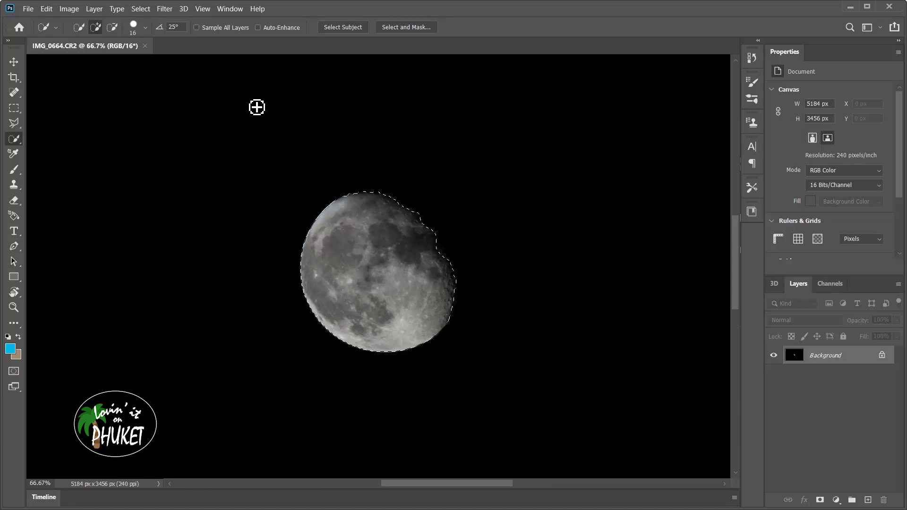
Copy the selected moon onto a new Layer 1 with Ctrl+J.
click(93, 9)
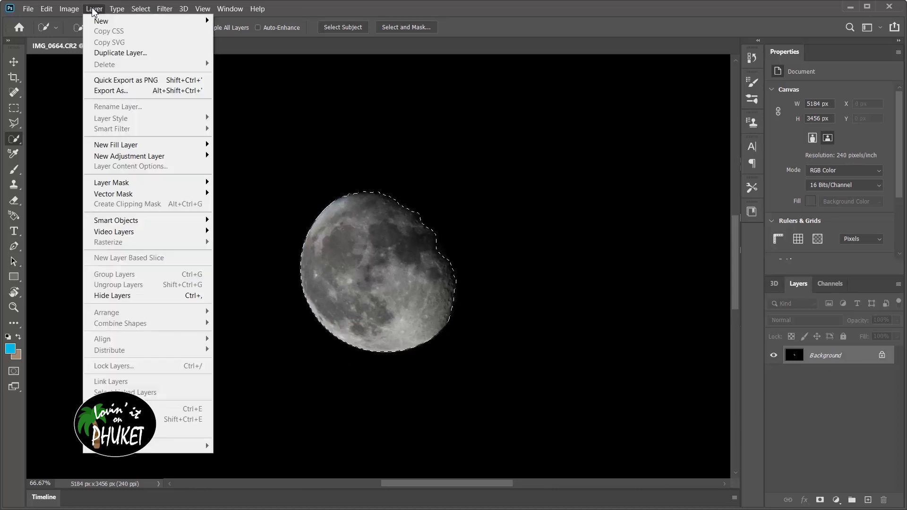
mouse_move(100, 26)
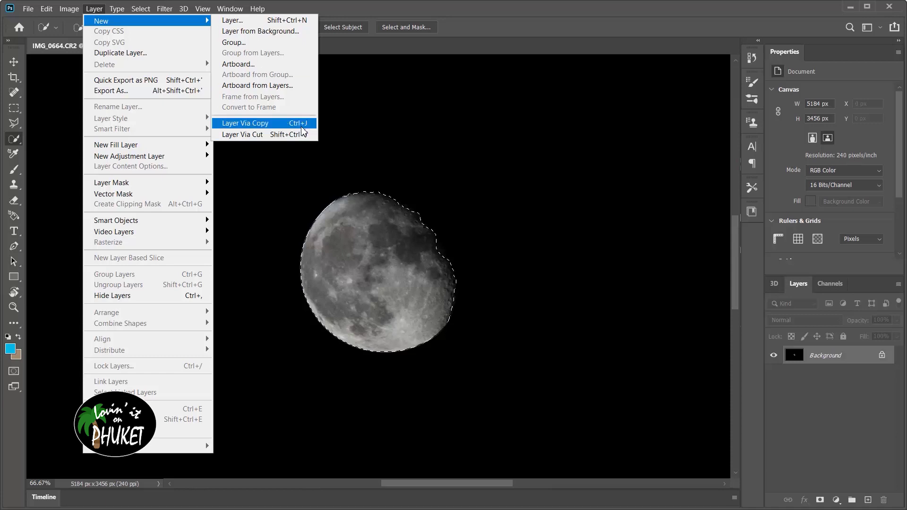
click(345, 8)
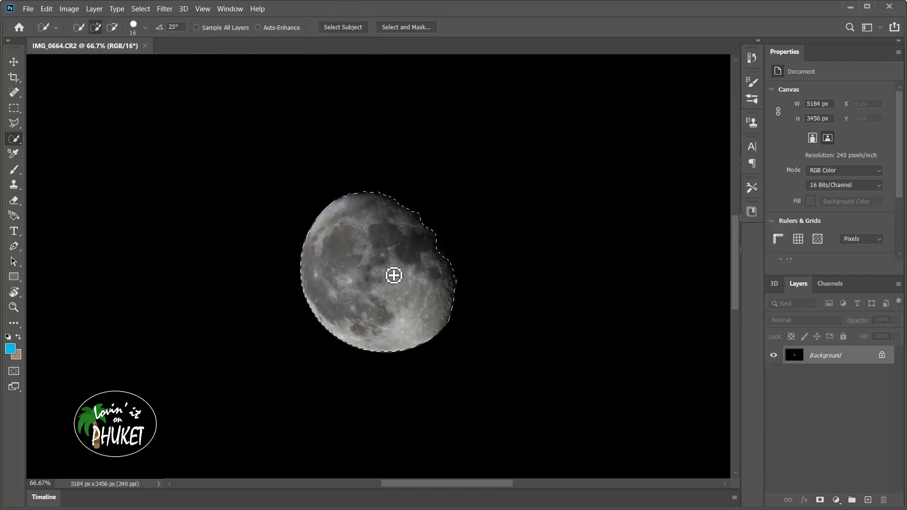
key(ctrl+j)
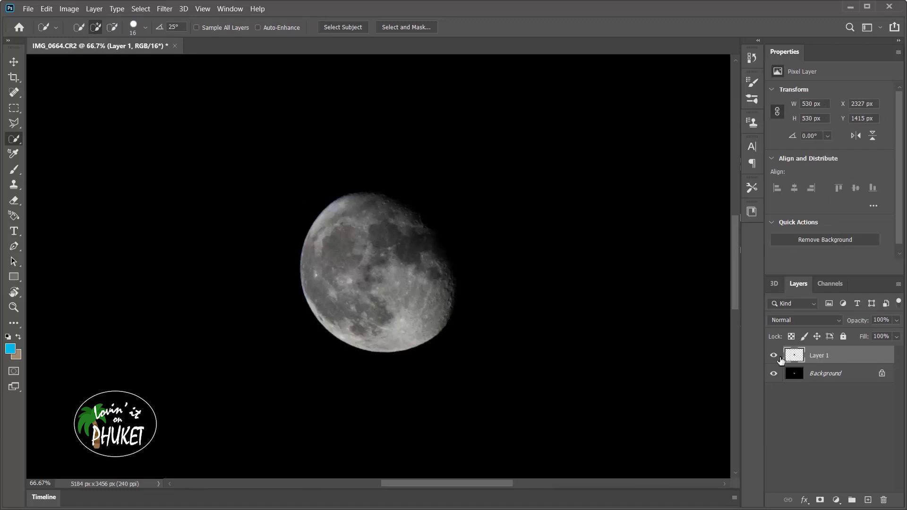
Toggle the Background to check the cut-out, then set Layer 1 to Overlay.
click(774, 374)
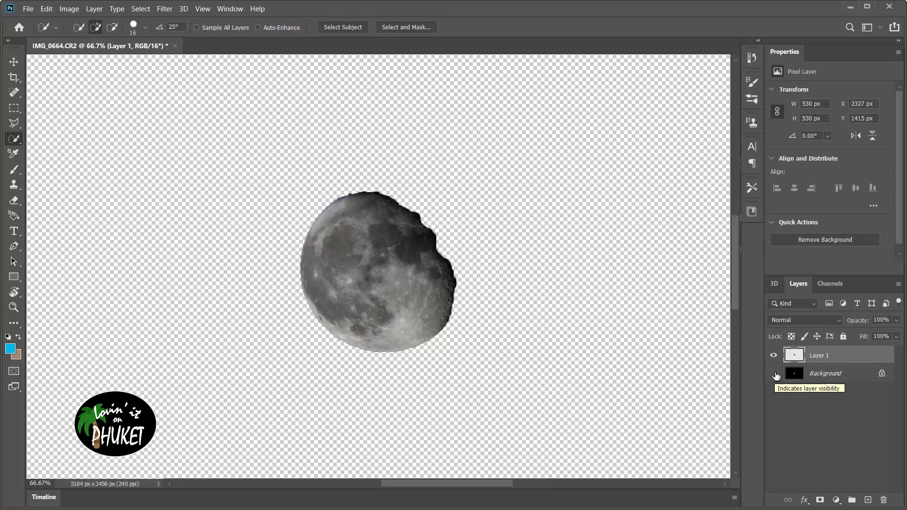
click(775, 375)
click(775, 374)
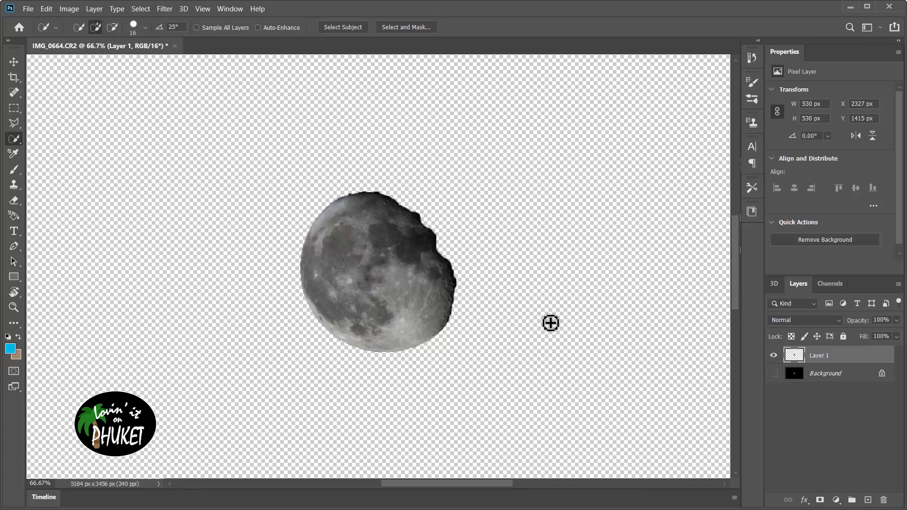
click(774, 374)
click(813, 321)
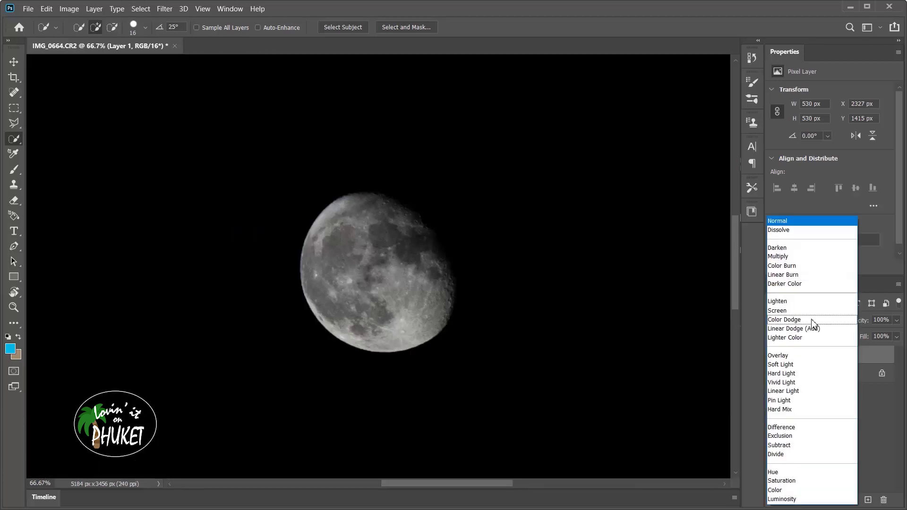
click(807, 357)
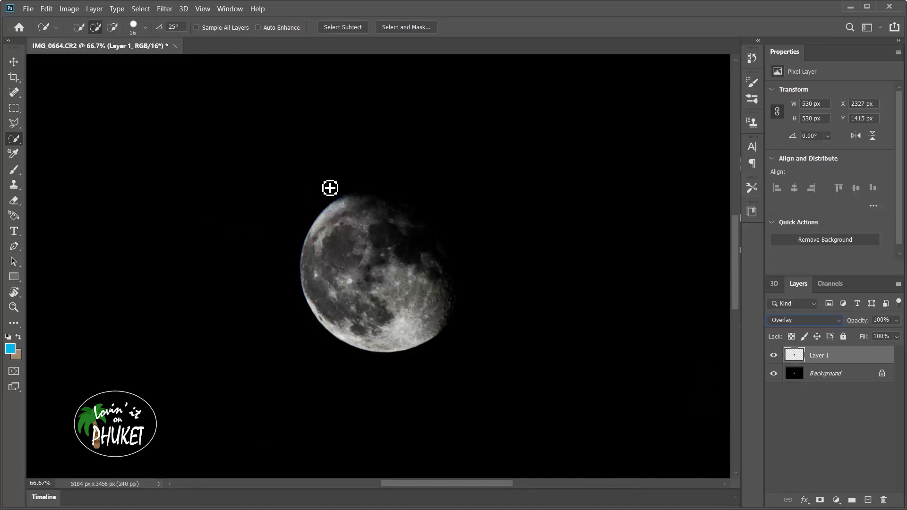
Open the Filter > Other > High Pass dialog for Layer 1 (Radius 2.7 pixels).
click(165, 9)
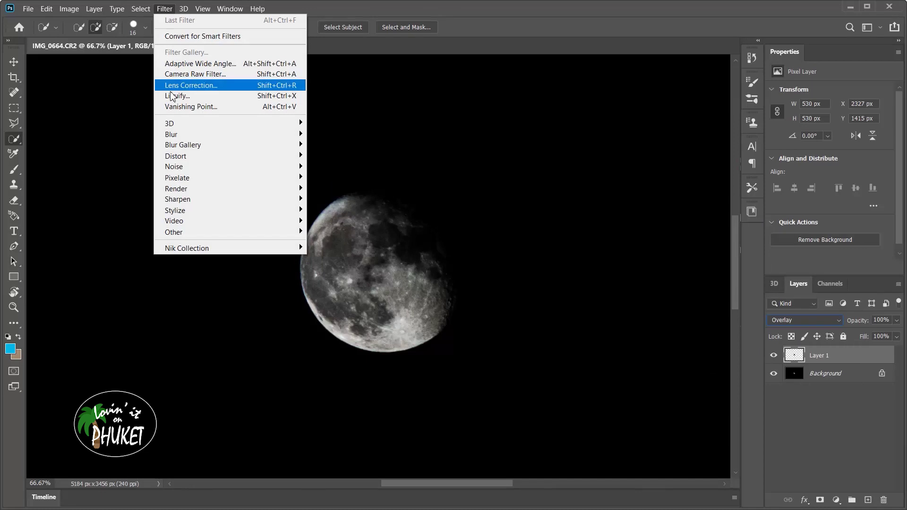
mouse_move(176, 236)
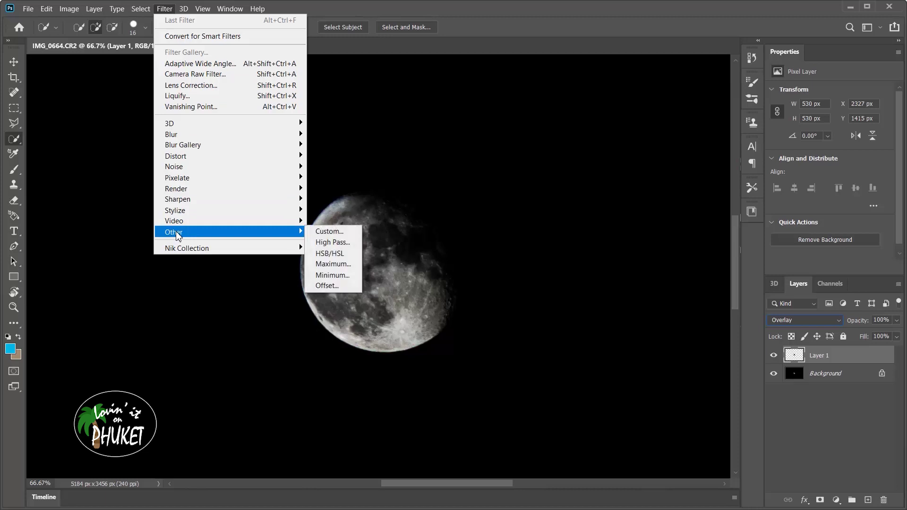
click(334, 246)
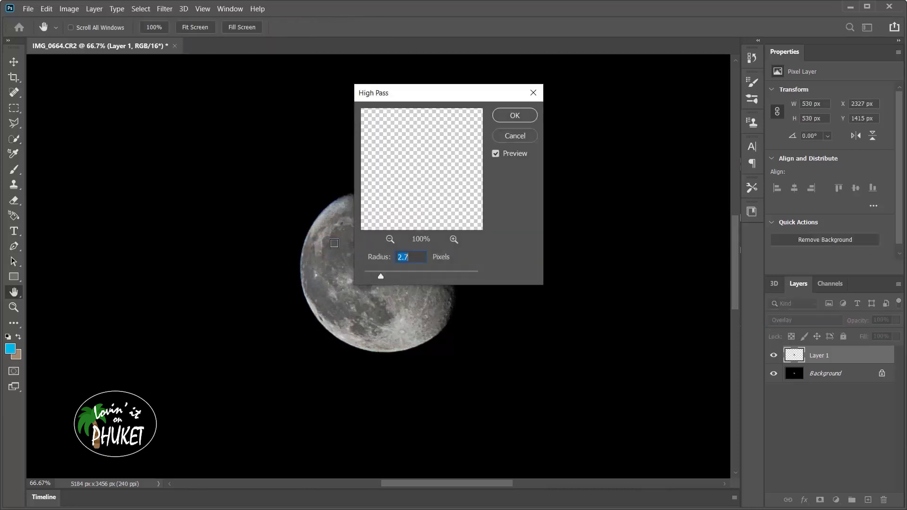
Preview High Pass radii around 31.8 and higher, then apply it to Layer 1 at 2.7 pixels.
drag(418, 95, 550, 146)
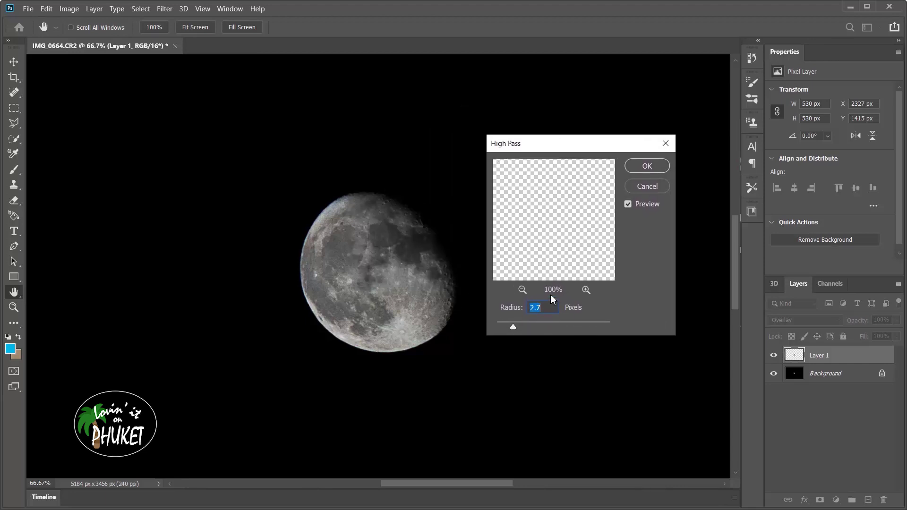
text(0)
key(Tab)
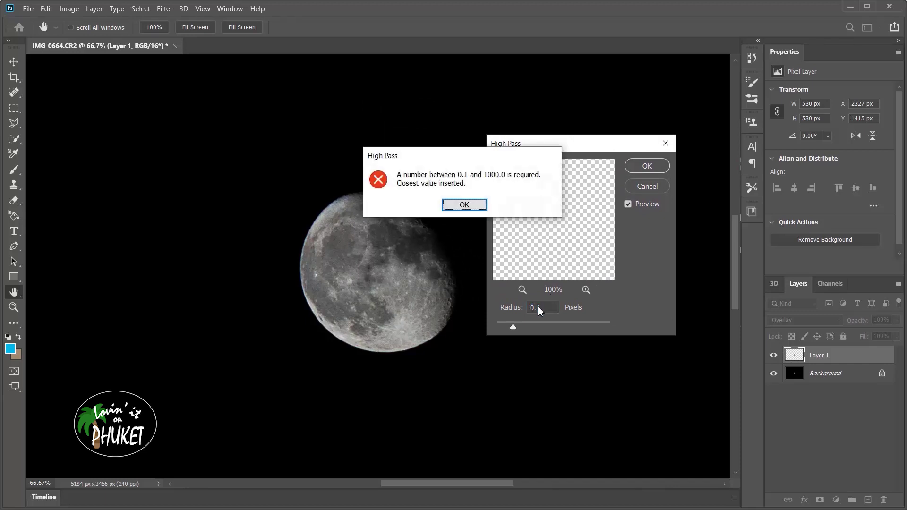
click(481, 203)
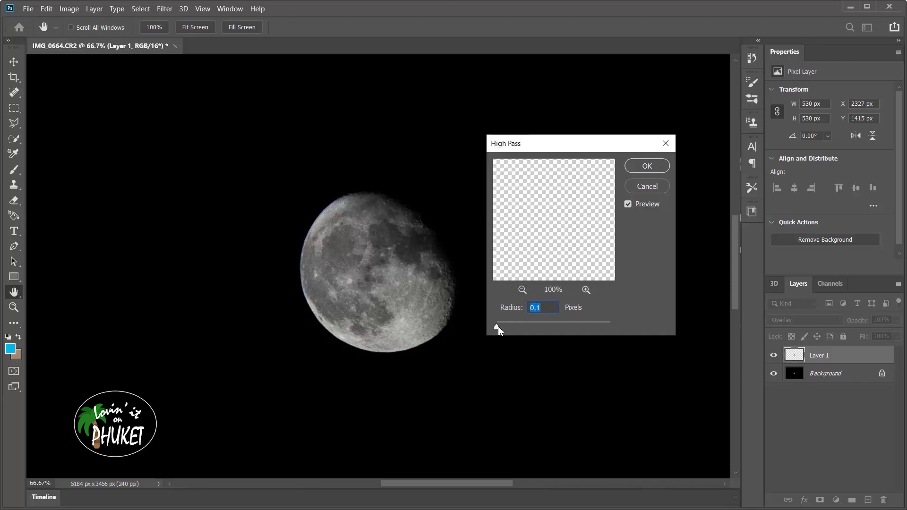
drag(498, 326, 552, 328)
drag(554, 327, 598, 332)
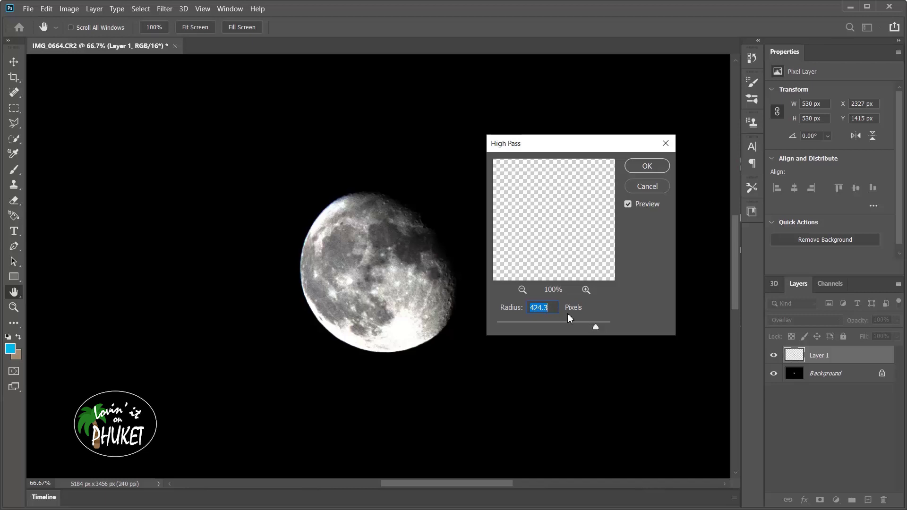
text(2.7)
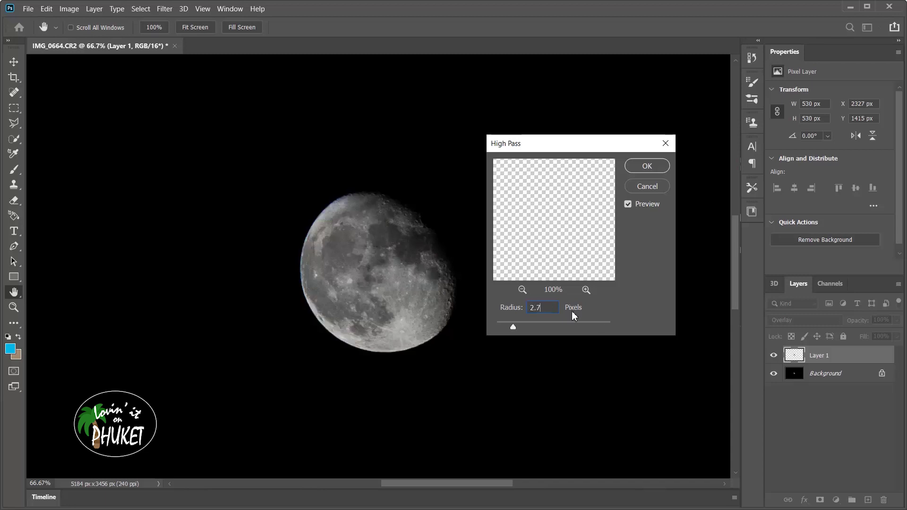
click(647, 166)
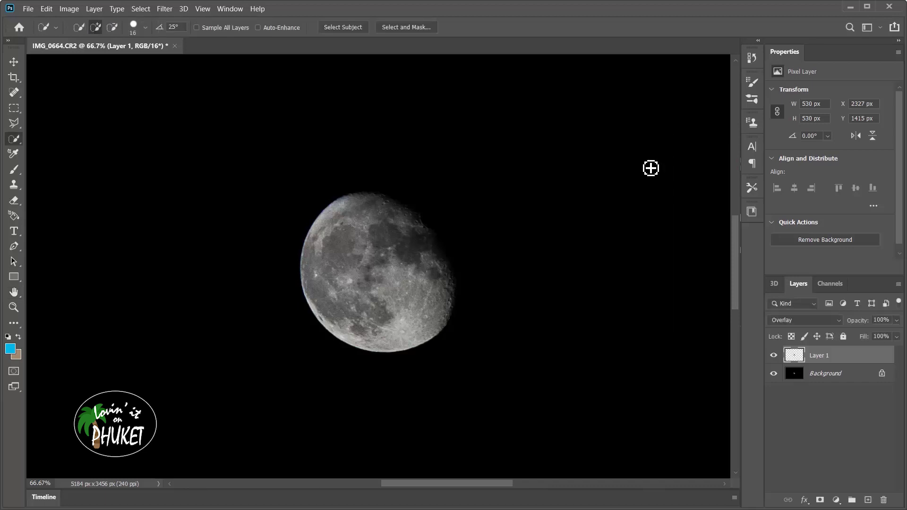
click(774, 357)
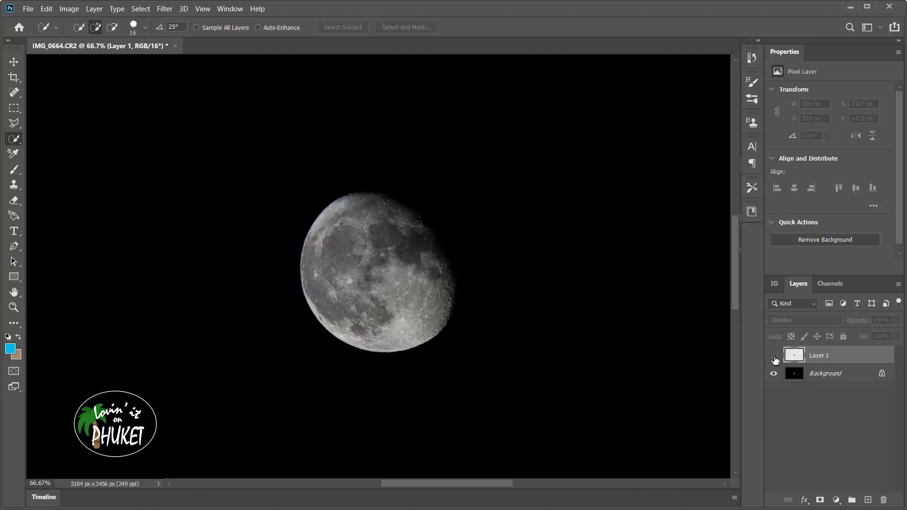
key(ctrl+1)
key(ctrl+plus)
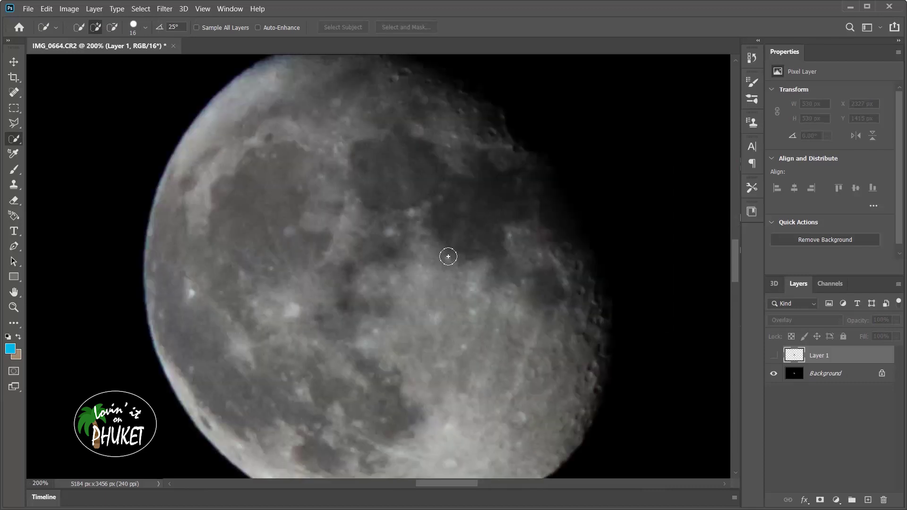
click(777, 356)
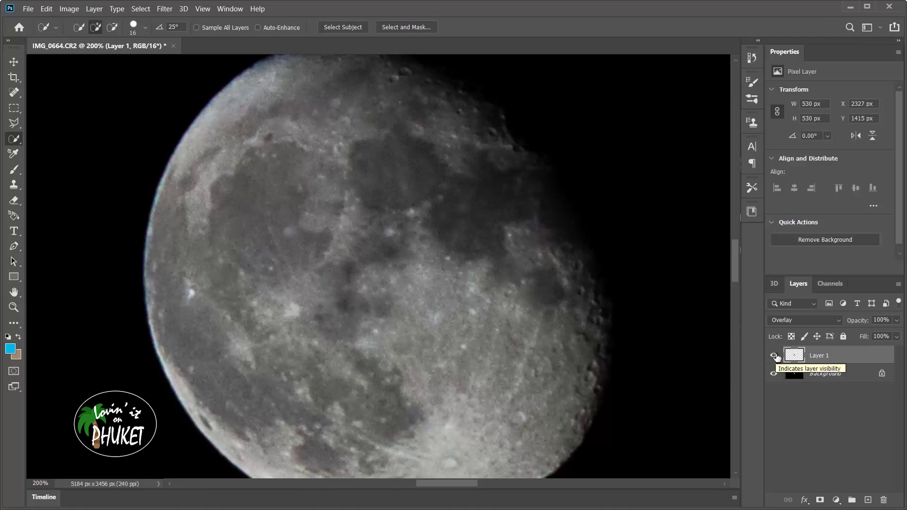
click(777, 357)
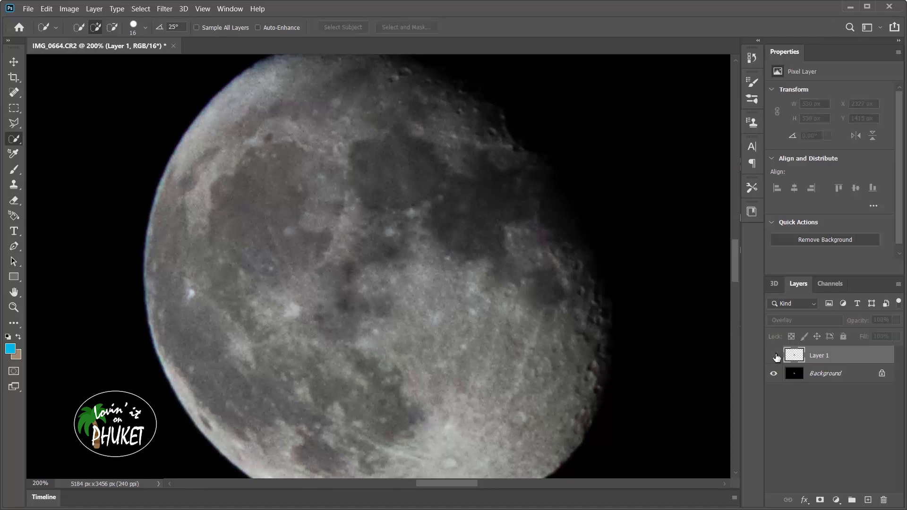
click(776, 356)
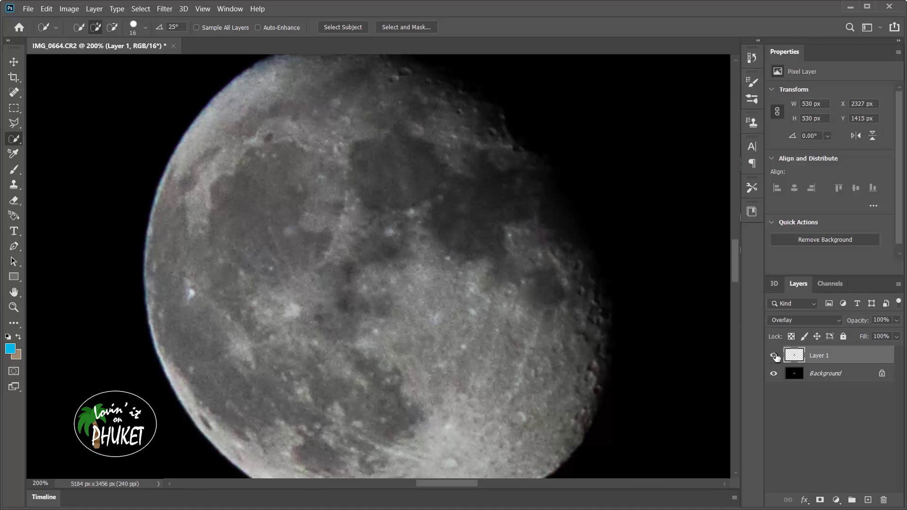
click(776, 357)
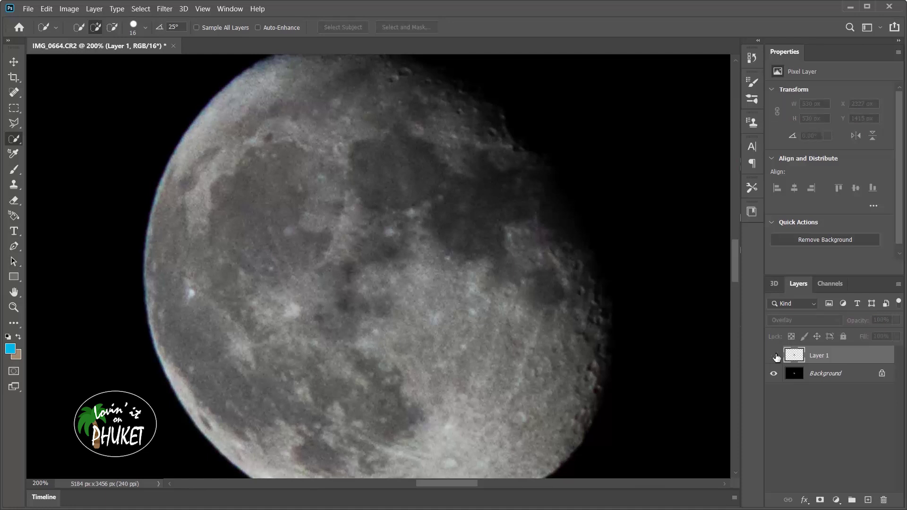
key(ctrl+1)
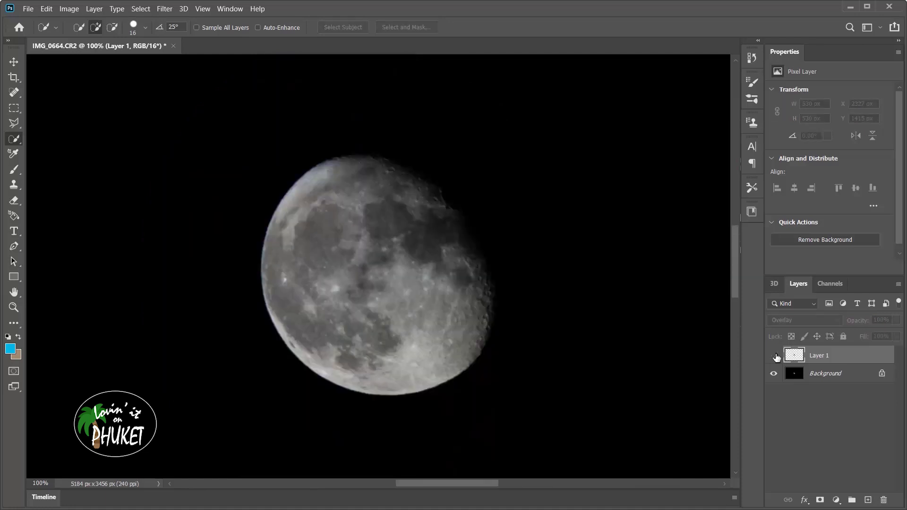
click(777, 357)
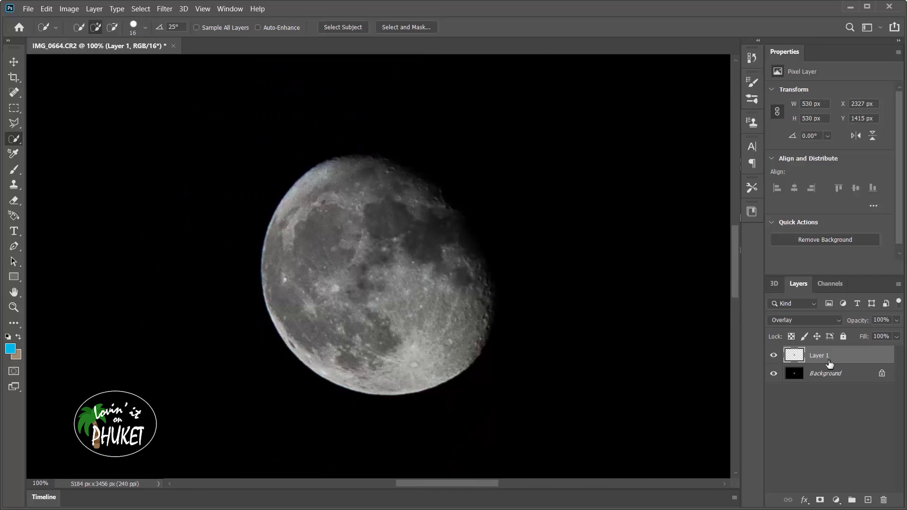
Merge the high-pass layer and Background into a single layer.
click(823, 374)
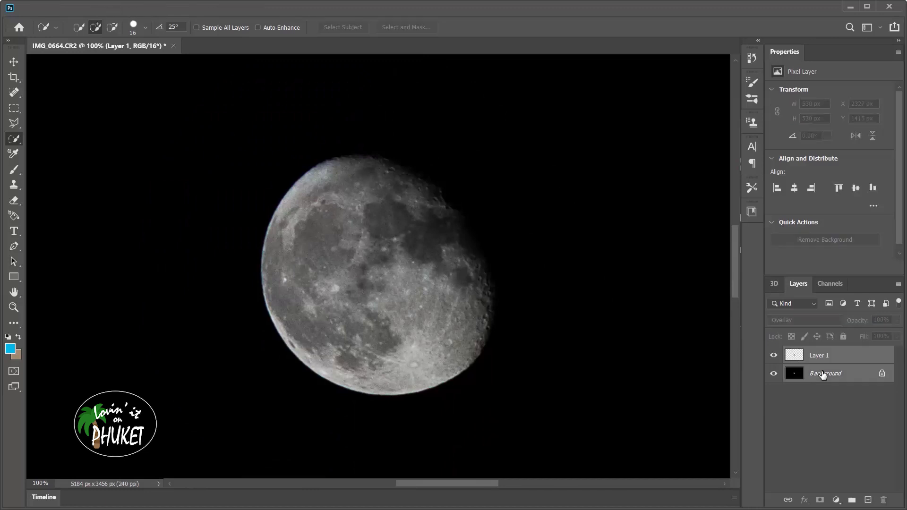
right_click(823, 374)
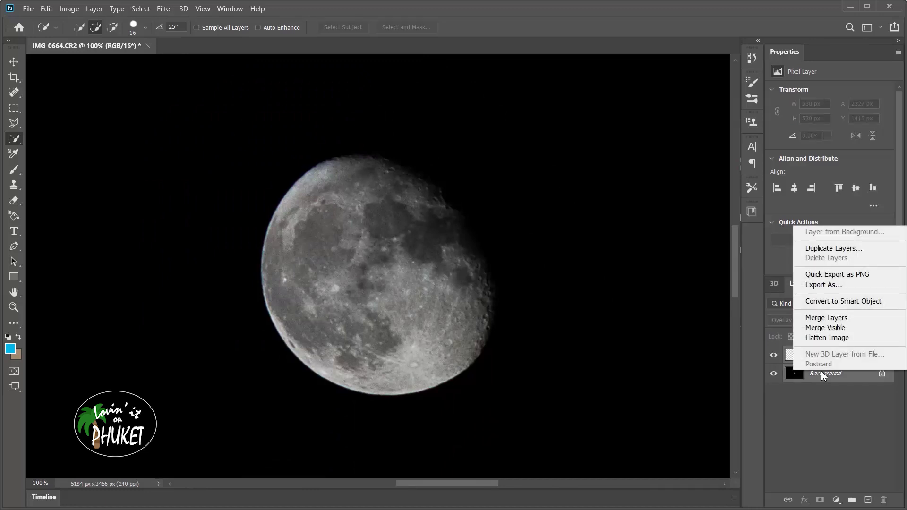
click(839, 321)
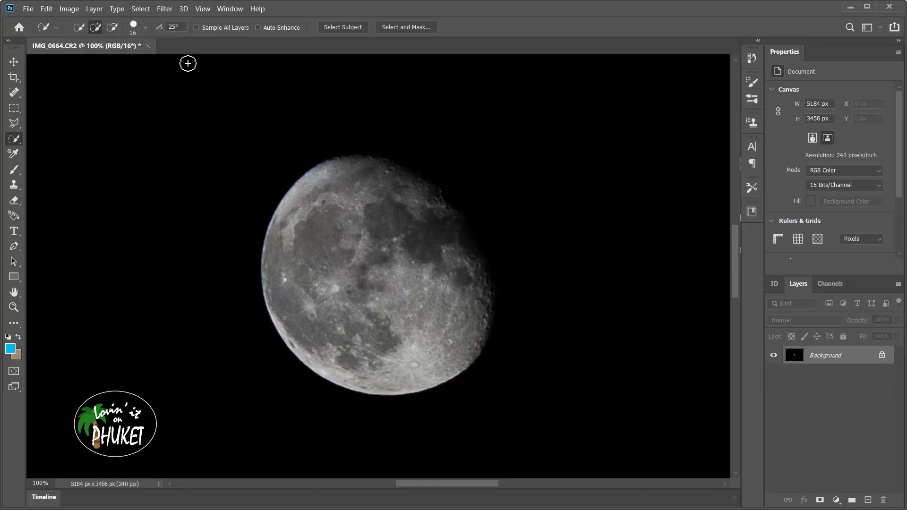
Close the moon document saving changes, then quit Photoshop to return to Lightroom.
click(148, 46)
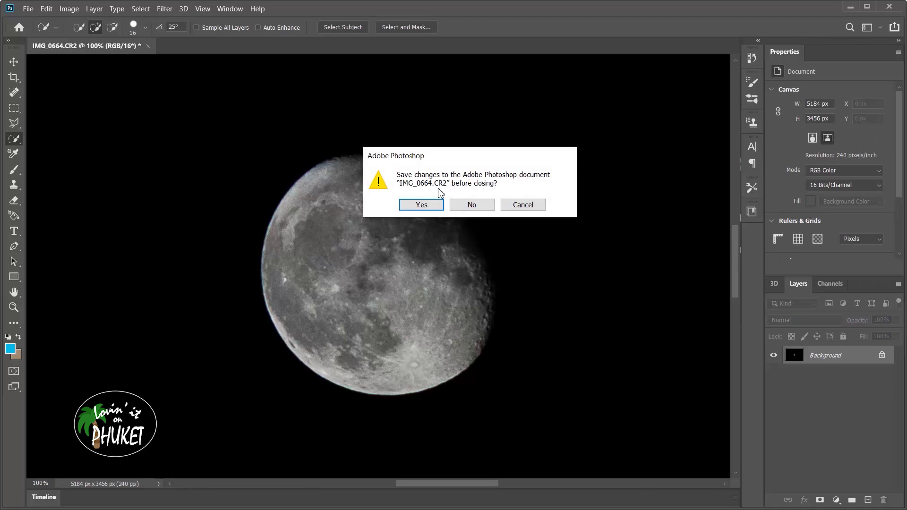
click(420, 206)
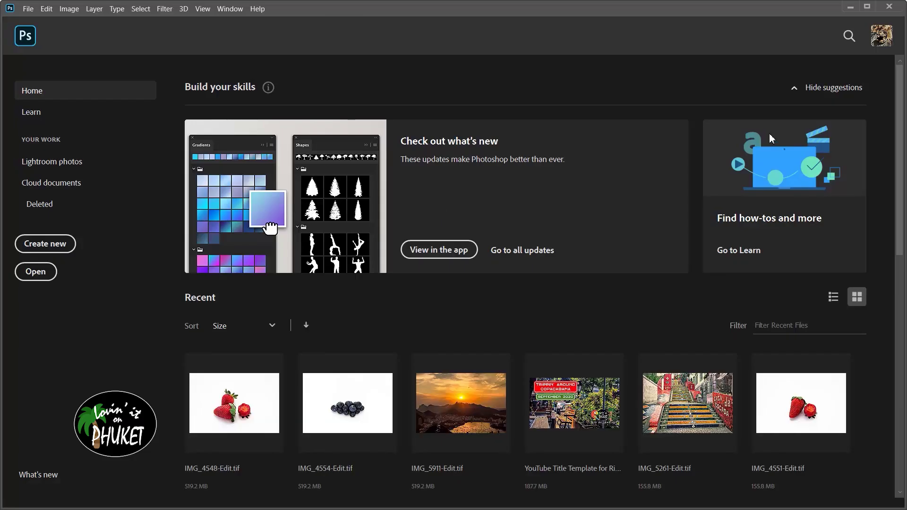
click(890, 6)
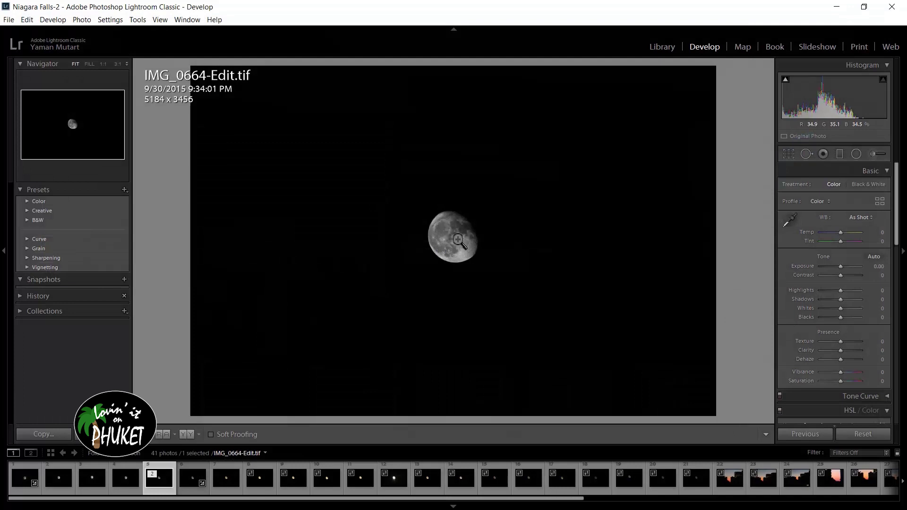
click(458, 241)
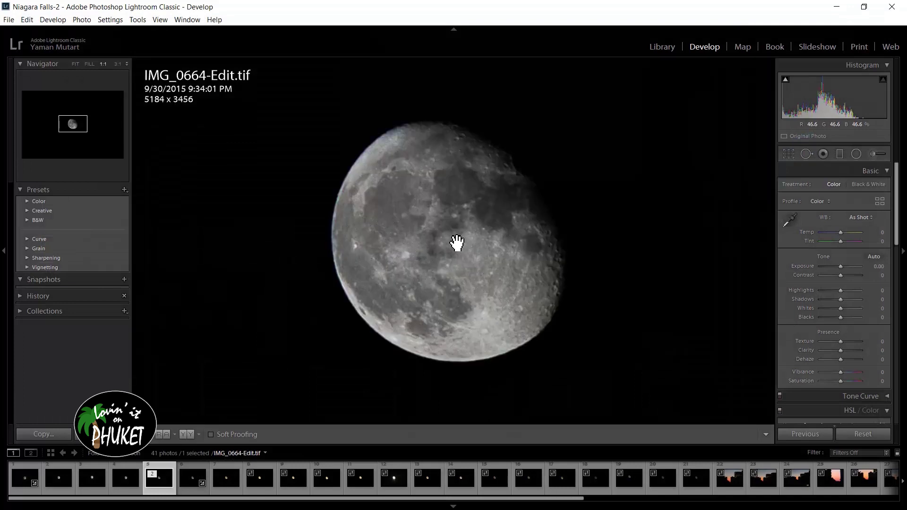
click(192, 492)
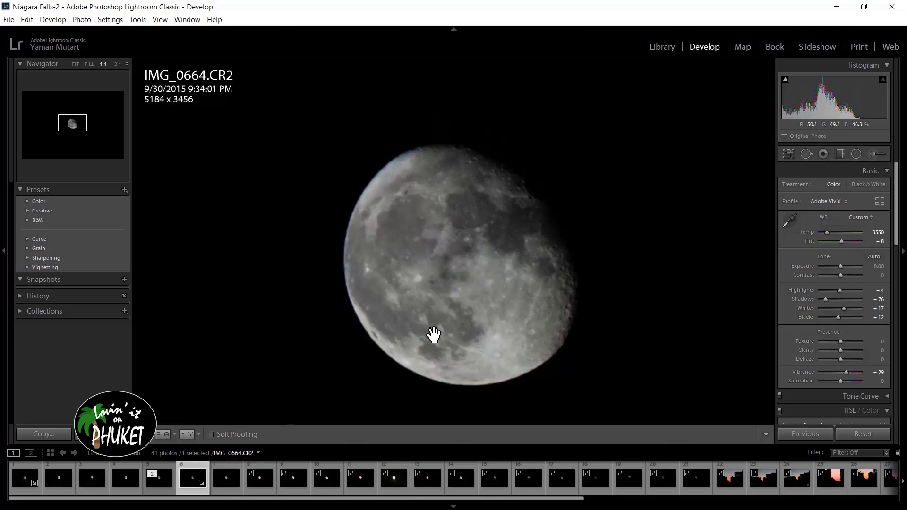
drag(450, 325, 438, 310)
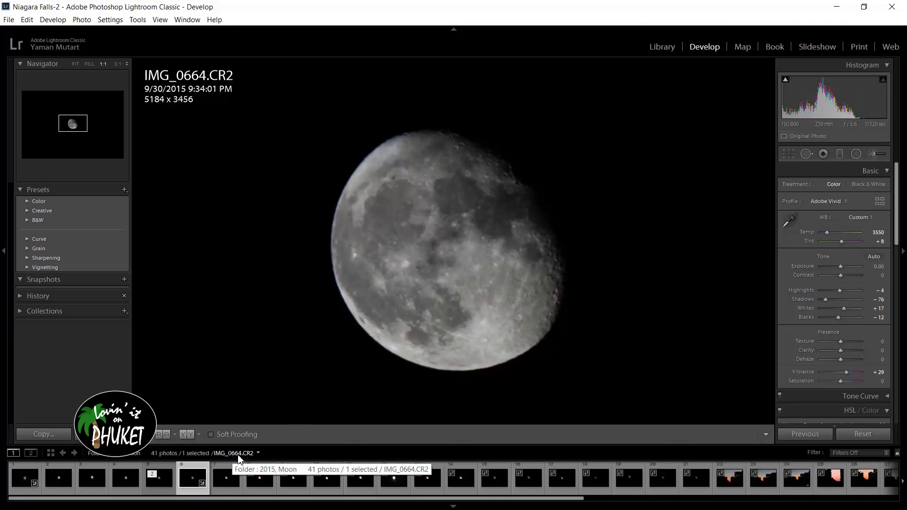
click(163, 490)
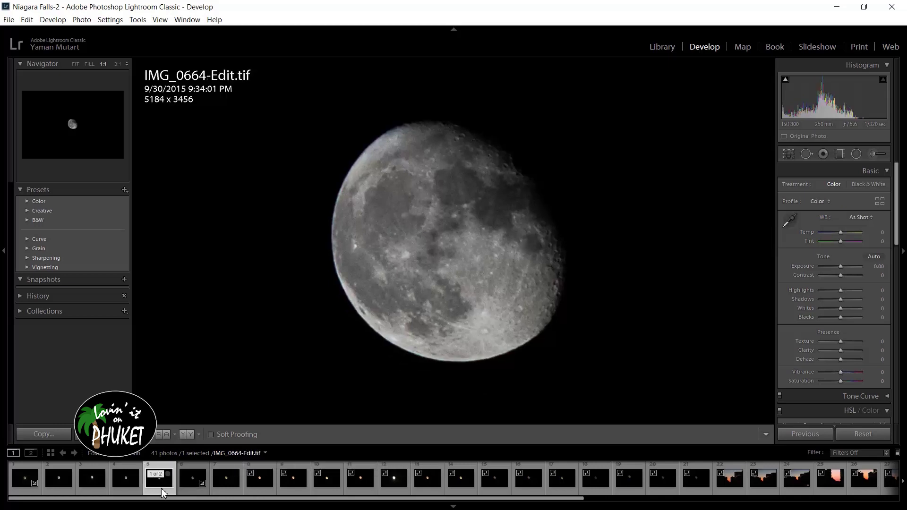
click(188, 489)
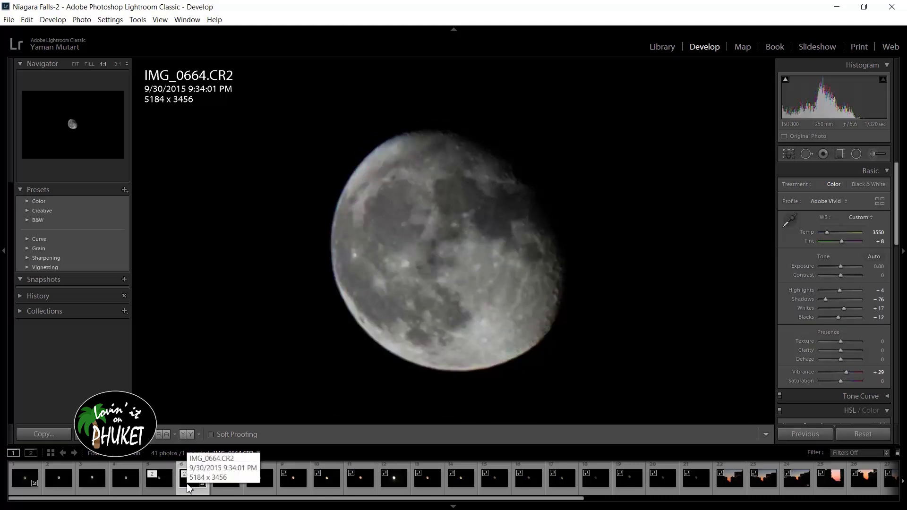
key(Left)
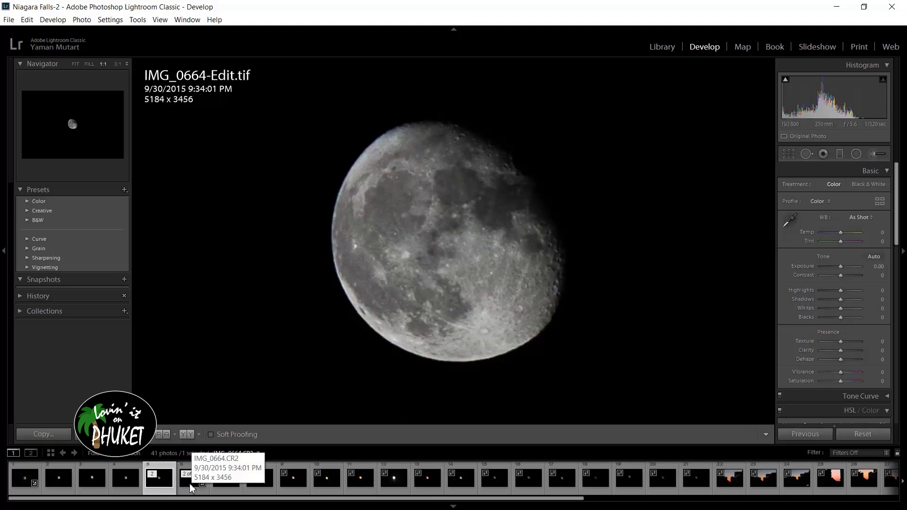
click(193, 488)
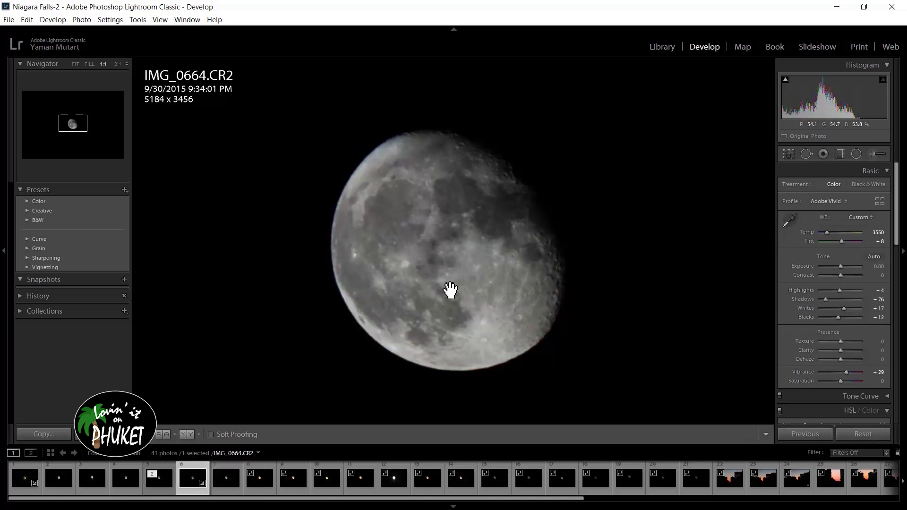
click(158, 484)
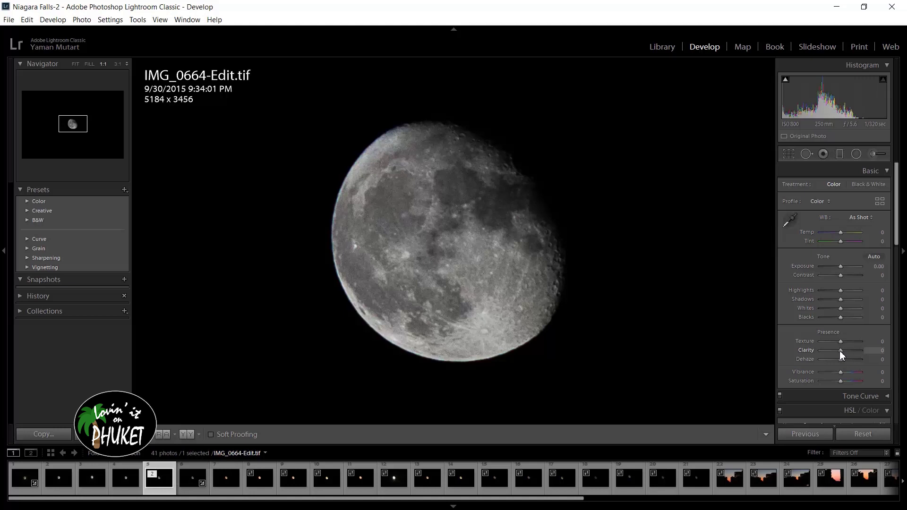
Set Clarity +14, Dehaze +12, Blacks −10, Whites +19, Shadows −5 and Highlights +5 in the Basic panel.
drag(841, 351, 844, 351)
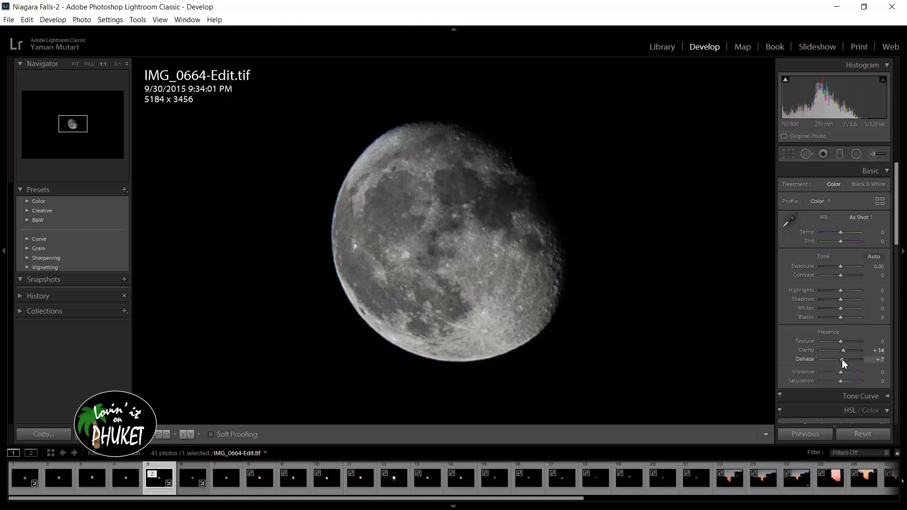
drag(843, 359, 843, 359)
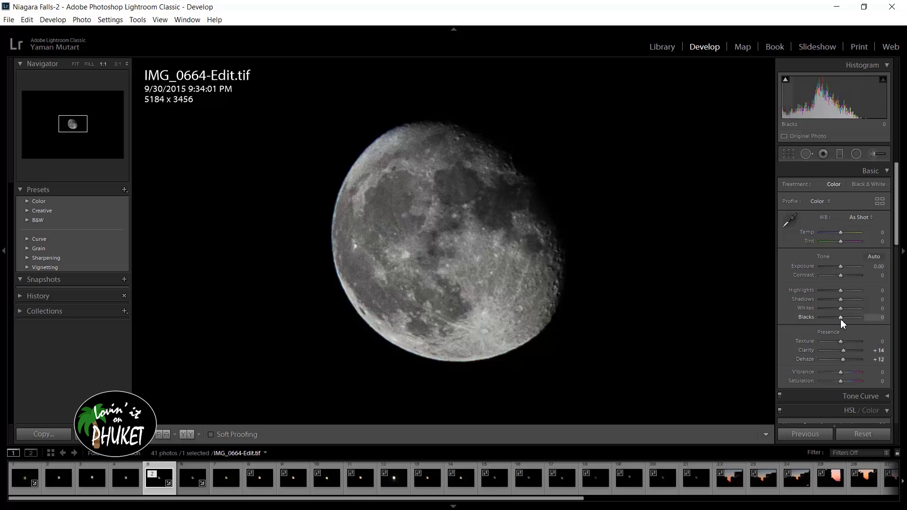
drag(841, 317, 839, 318)
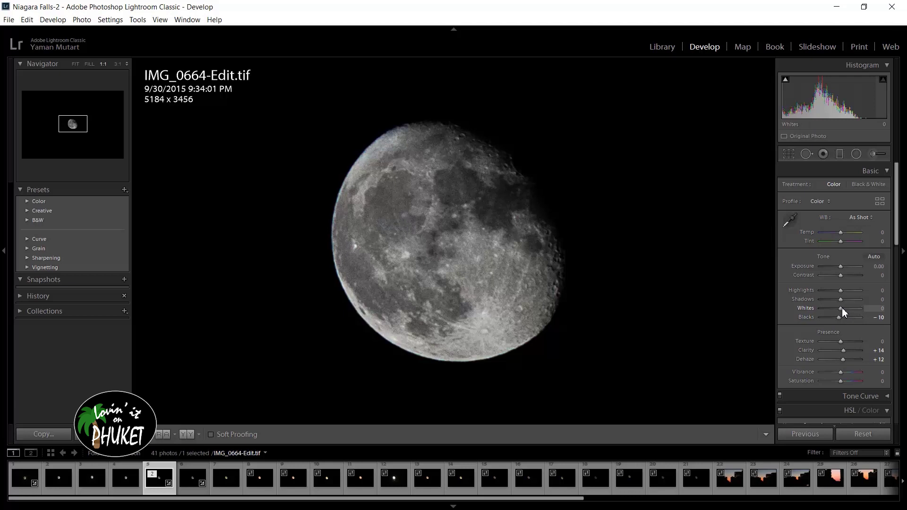
drag(842, 308, 845, 308)
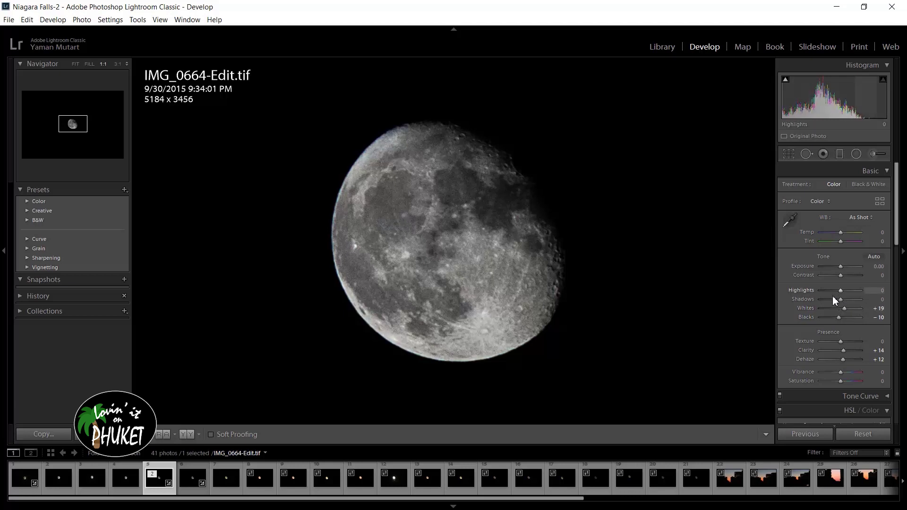
drag(841, 305, 840, 304)
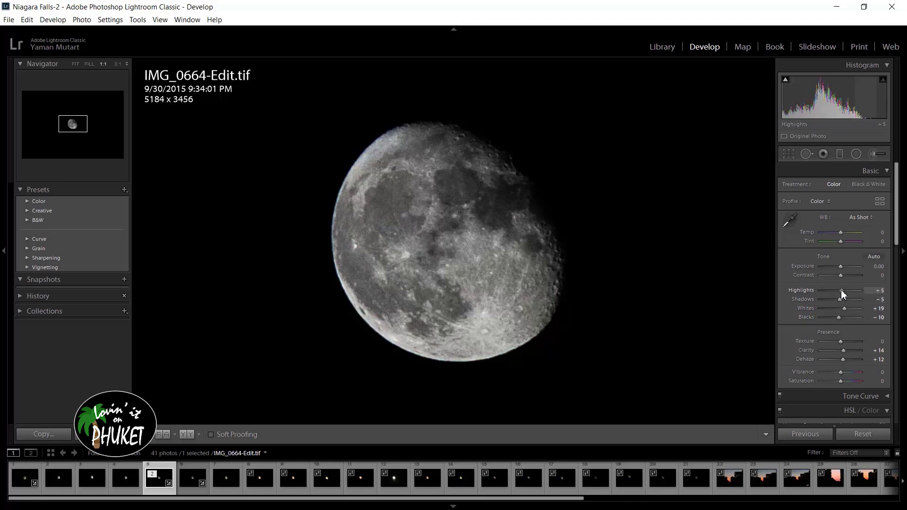
drag(840, 290, 842, 290)
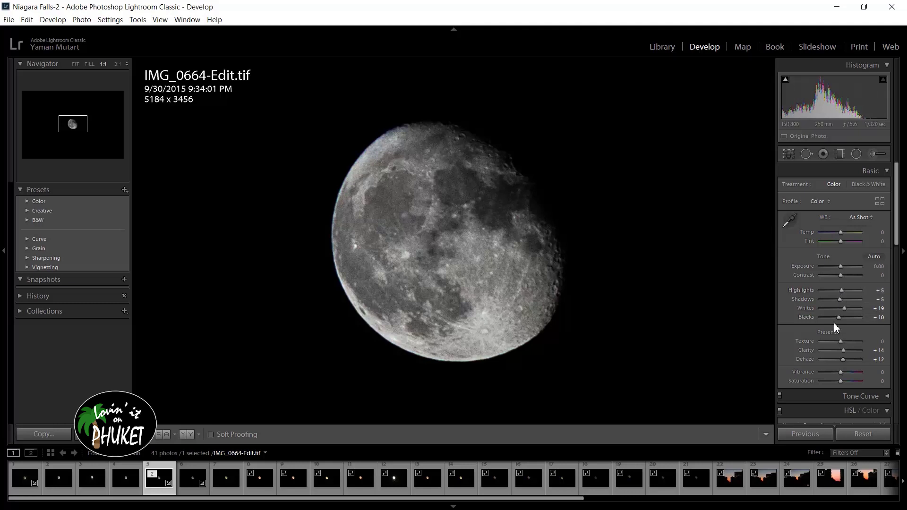
drag(897, 229, 885, 341)
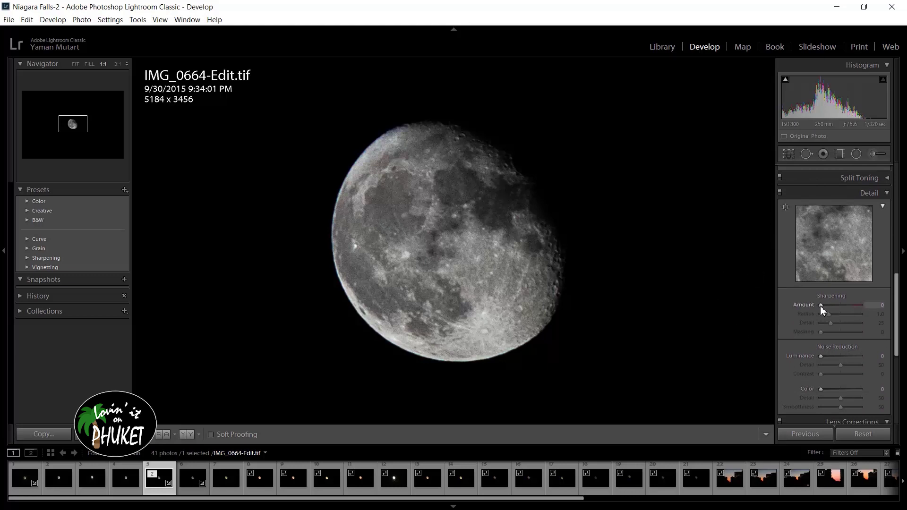
Set Detail Sharpening Amount 21, Masking 27 and Luminance noise reduction 25.
drag(820, 305, 821, 304)
click(832, 334)
click(827, 355)
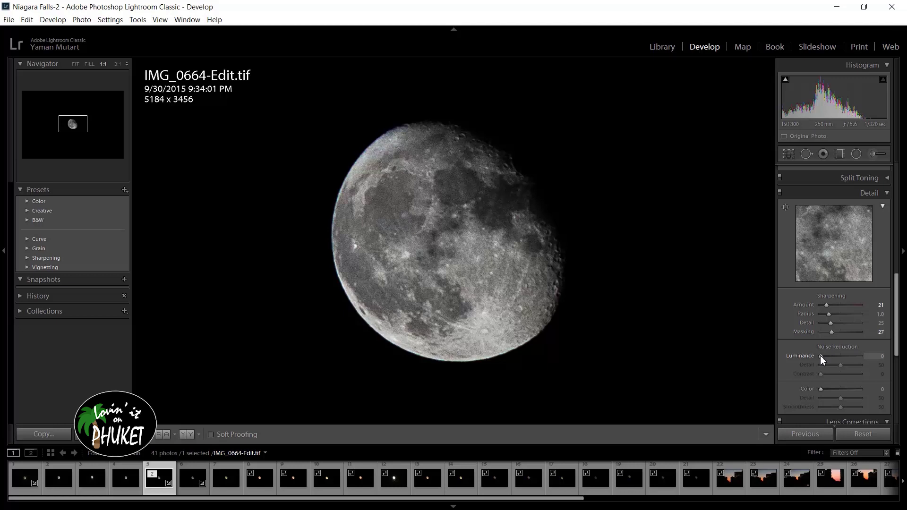
drag(827, 356, 832, 357)
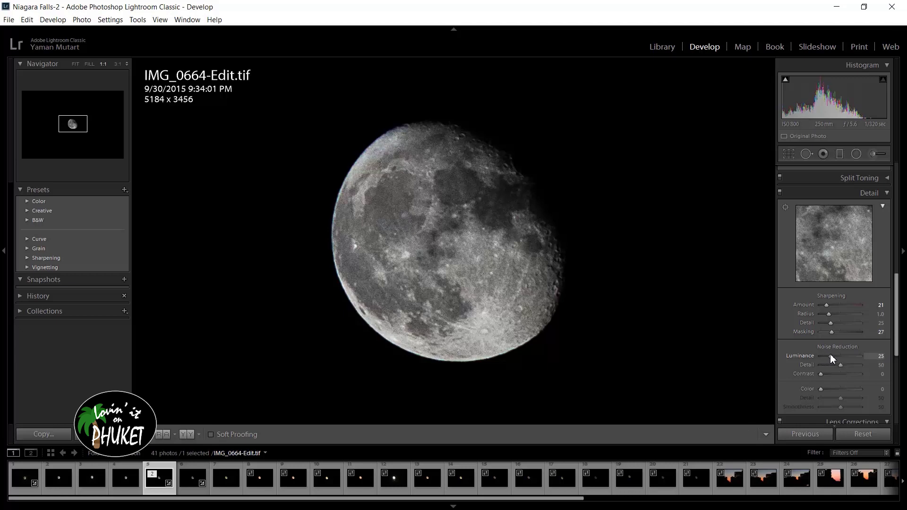